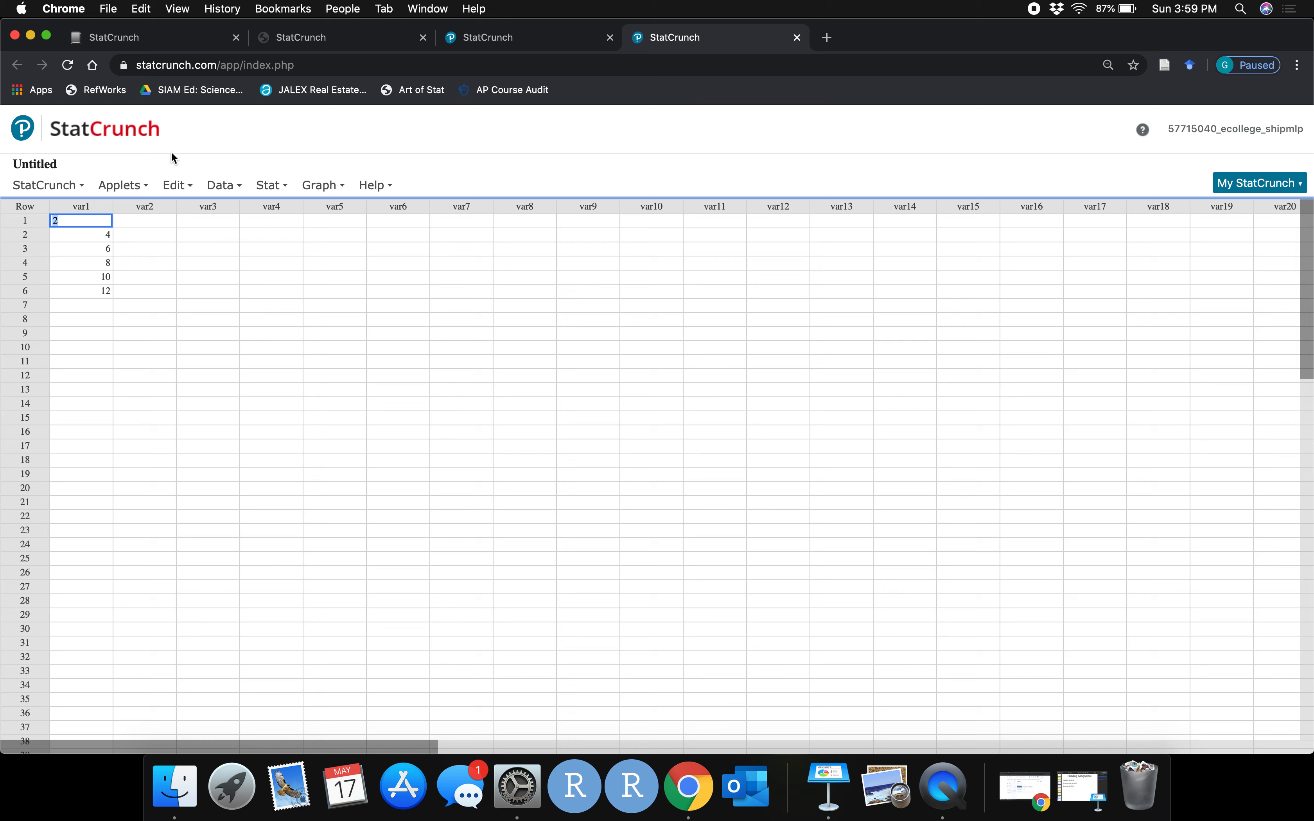
Open the upload page to load a data file from the computer
{"action": "left_click", "coordinate": [60, 187]}
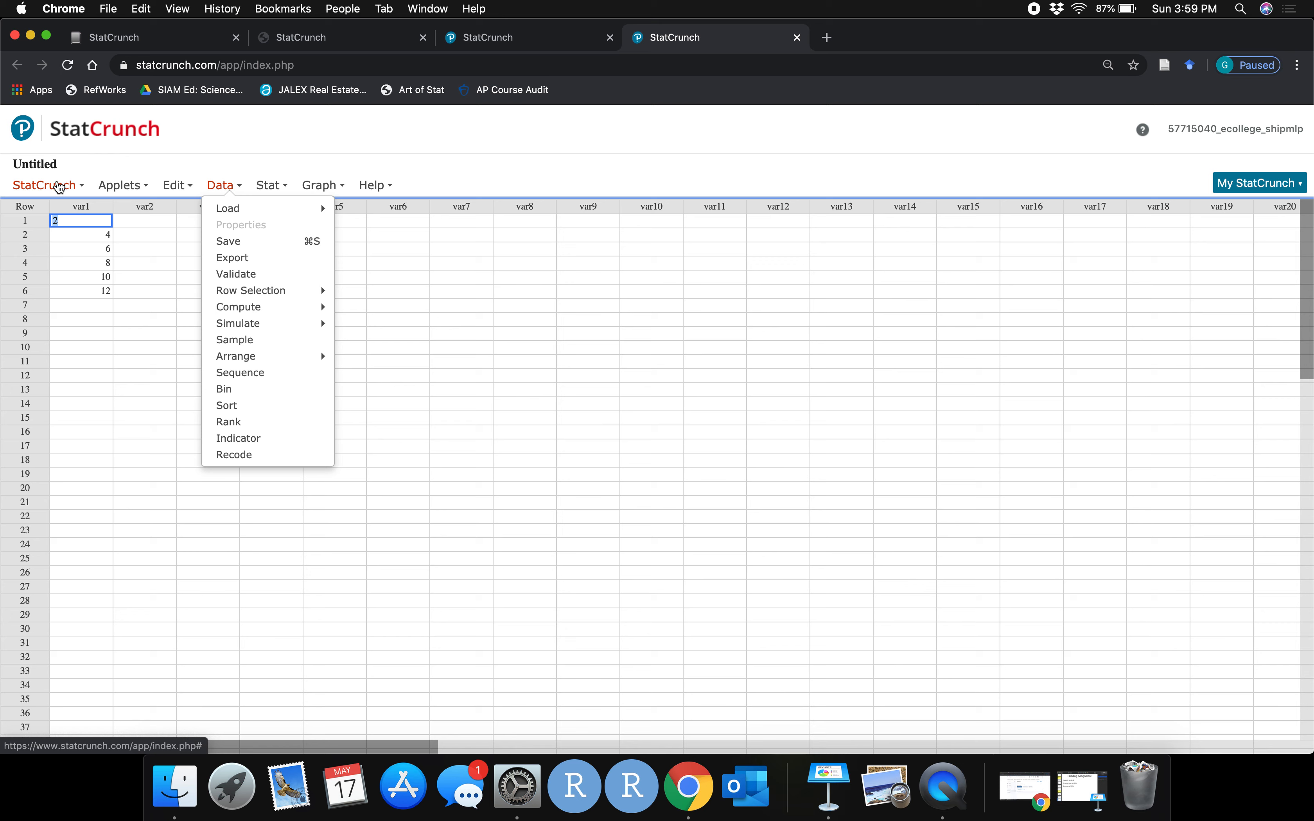
{"action": "mouse_move", "coordinate": [59, 190]}
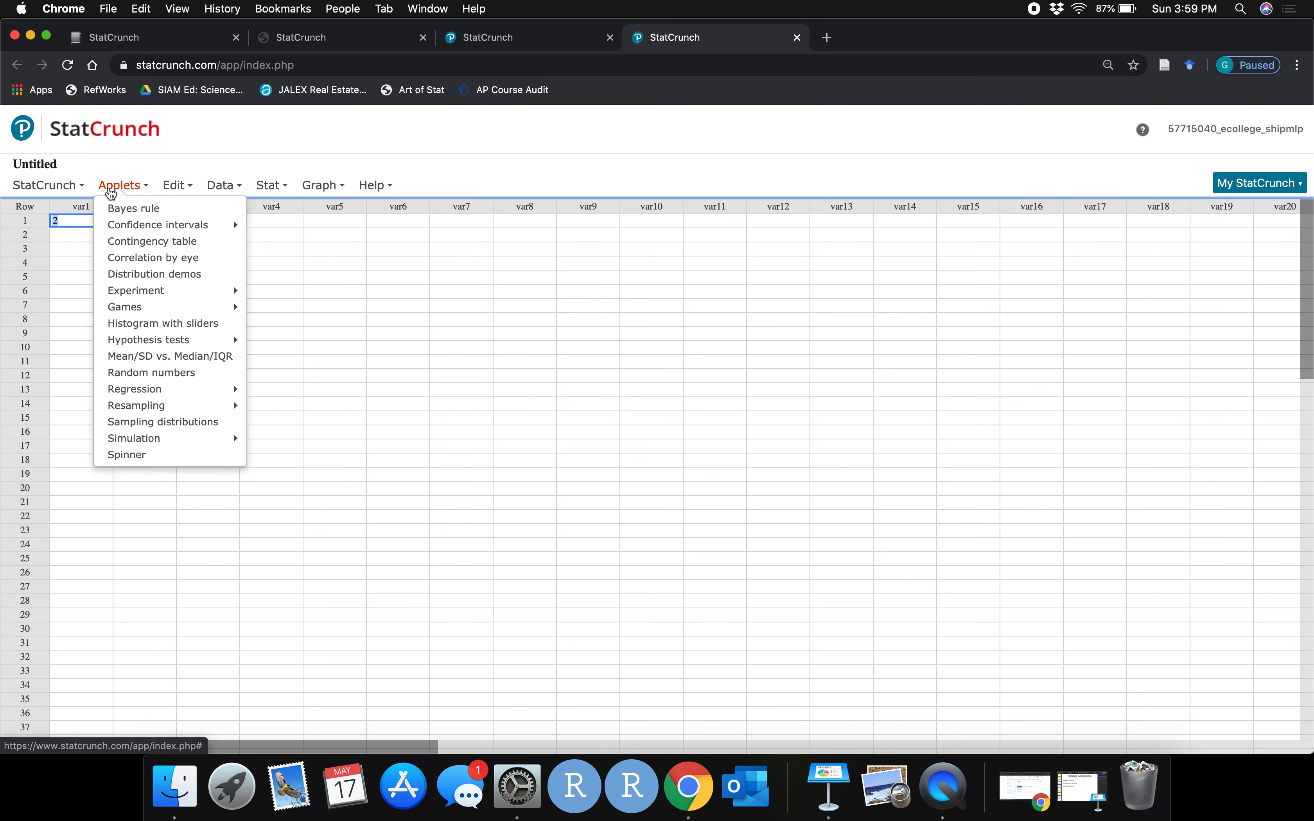
{"action": "mouse_move", "coordinate": [178, 188]}
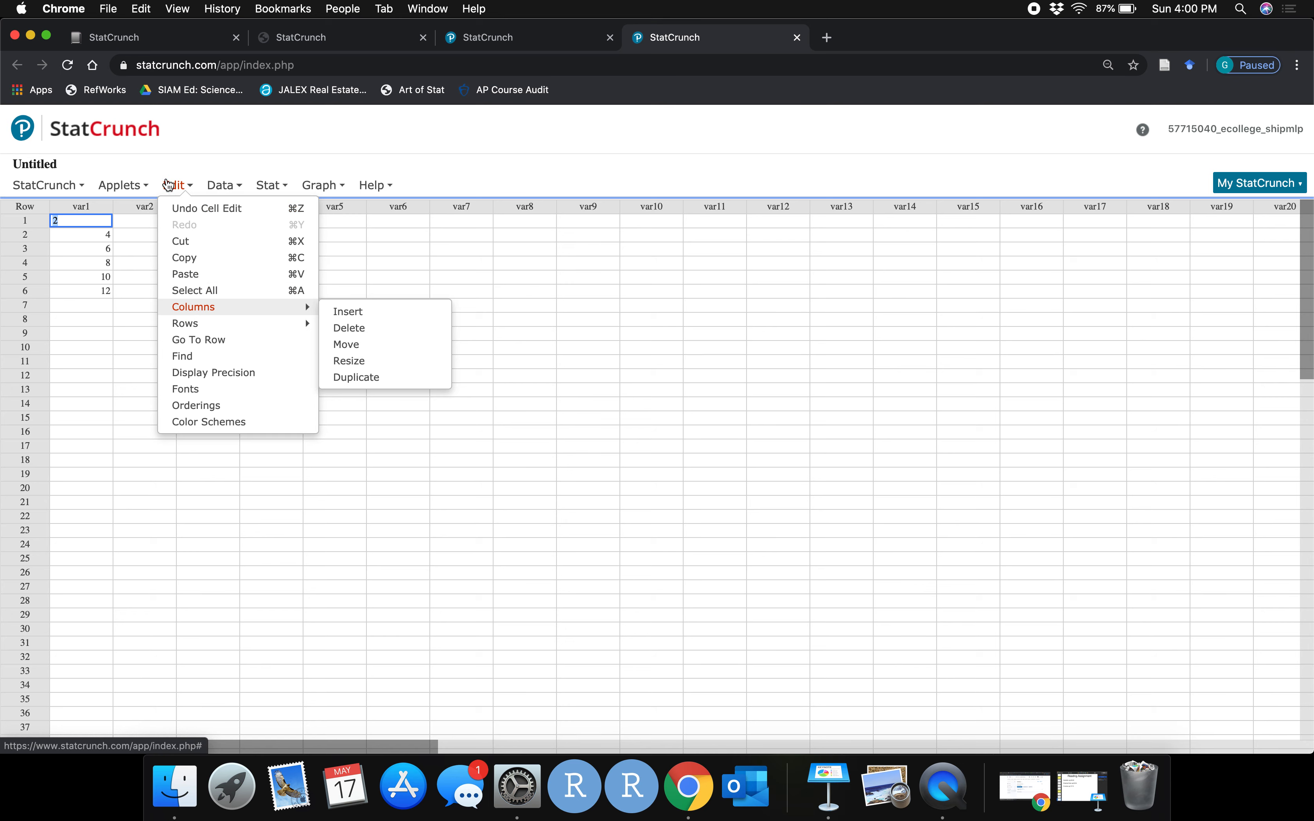
{"action": "left_click", "coordinate": [233, 186]}
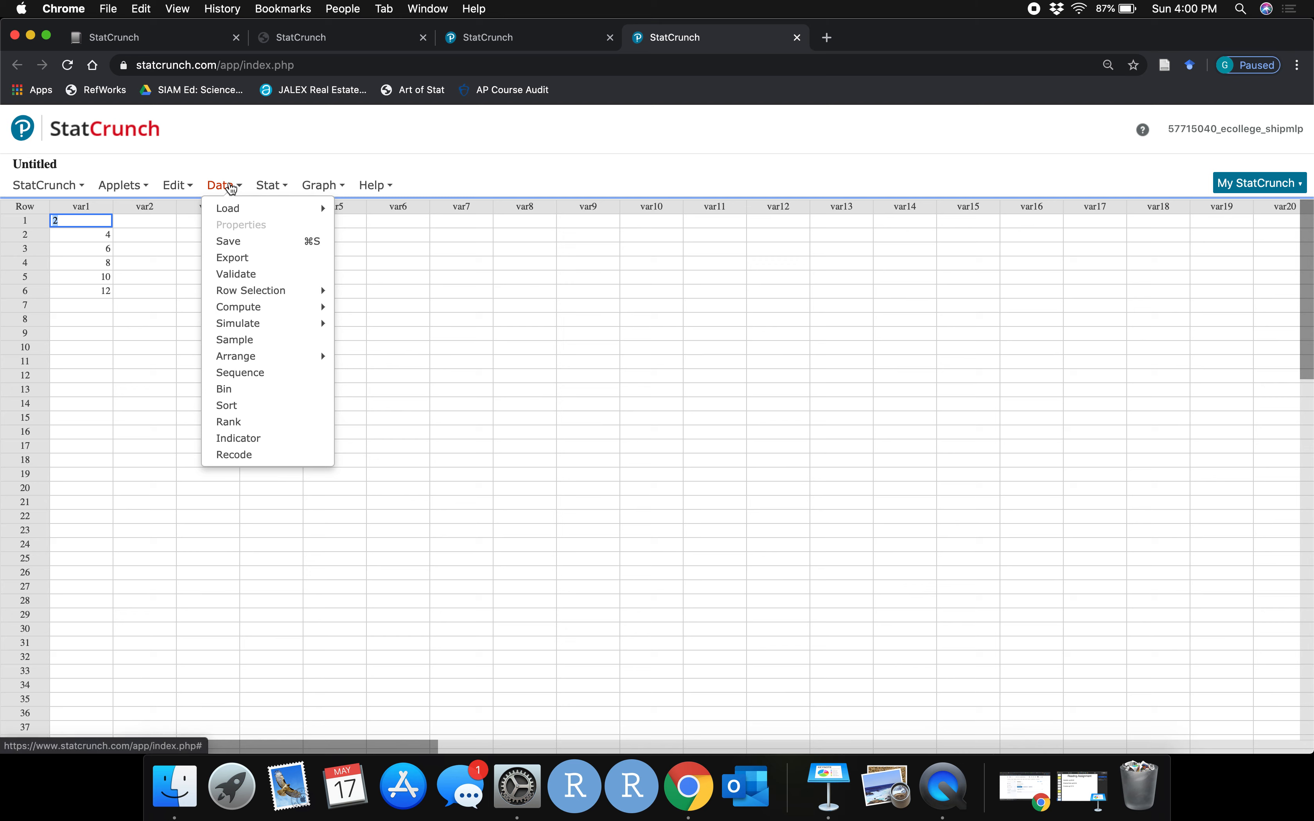
{"action": "mouse_move", "coordinate": [228, 210]}
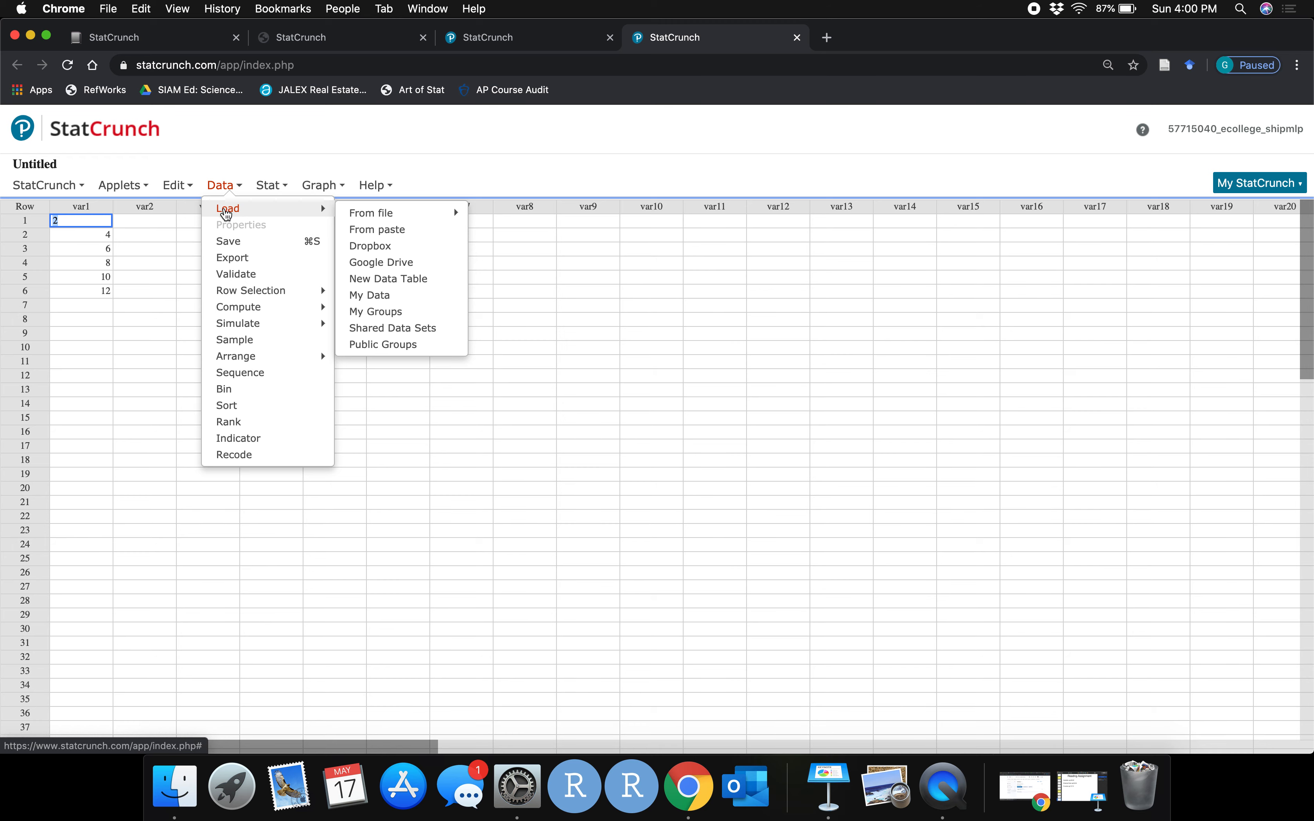
{"action": "mouse_move", "coordinate": [361, 219]}
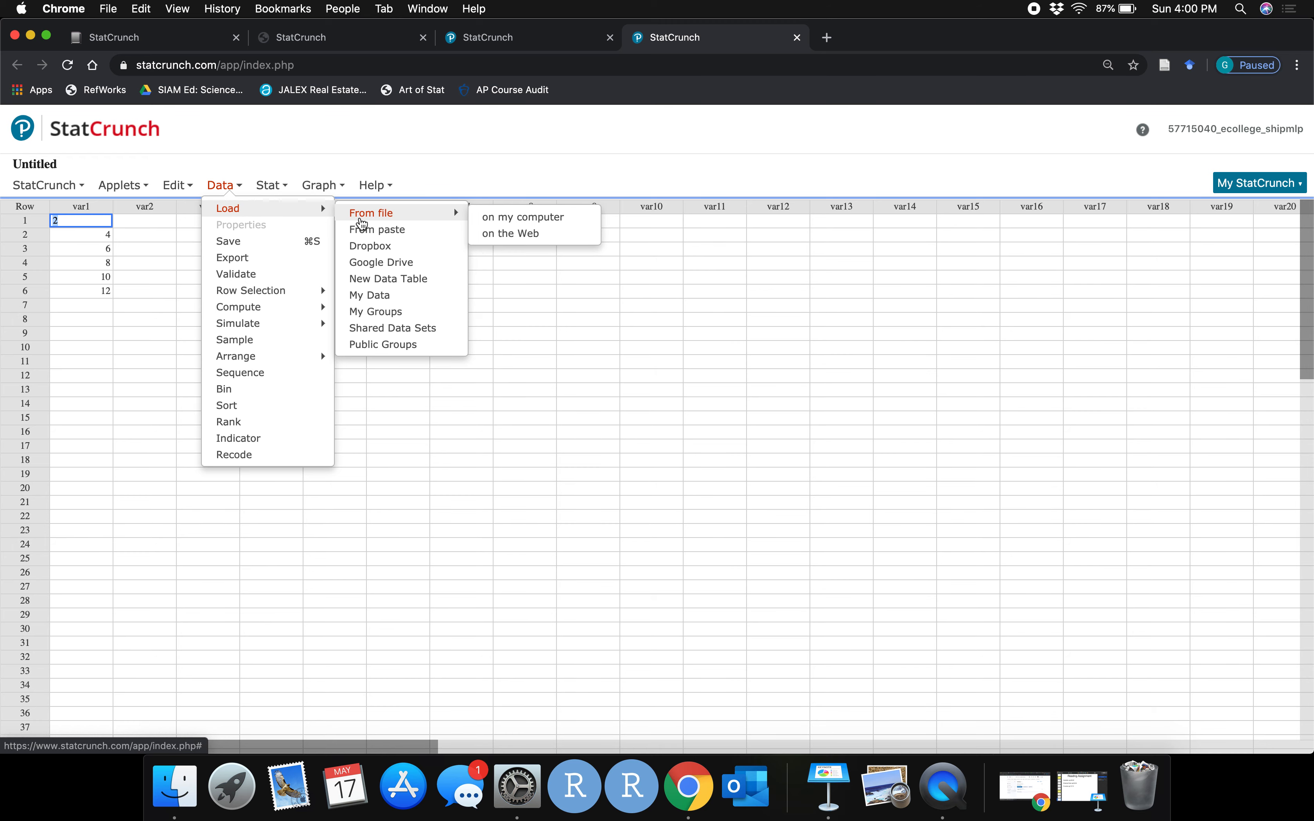
{"action": "left_click", "coordinate": [492, 223]}
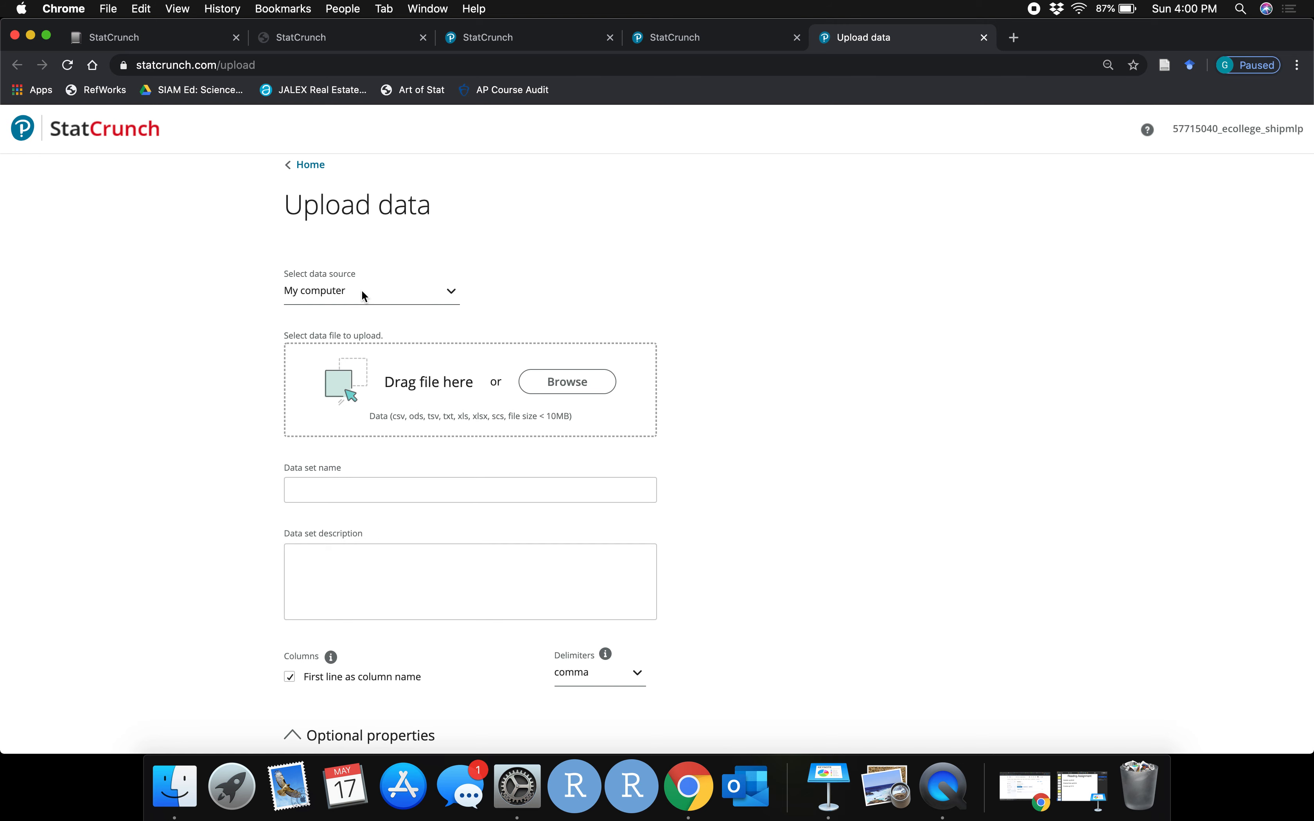
Choose fuel_economy.csv from the datasets folder as the file to upload from My computer
{"action": "left_click", "coordinate": [452, 292]}
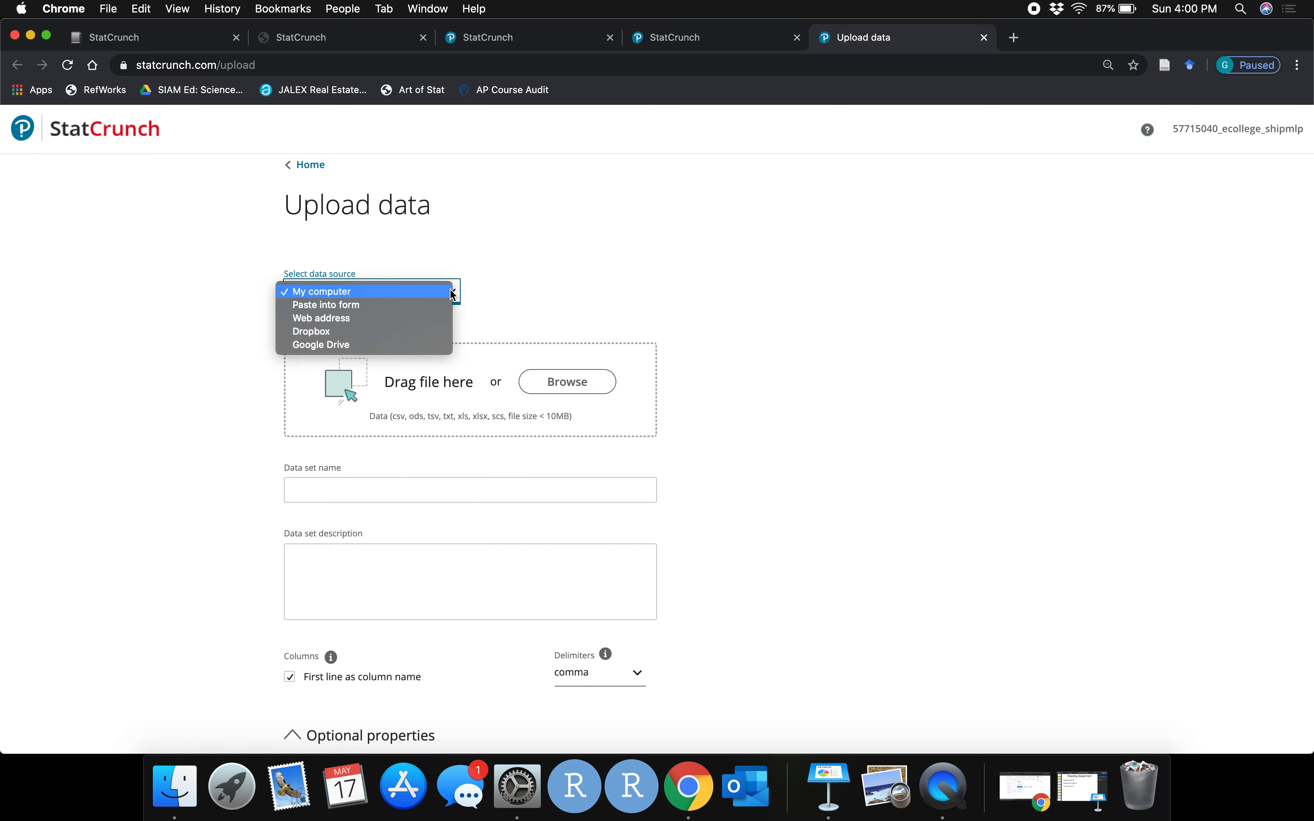
{"action": "left_click", "coordinate": [389, 292]}
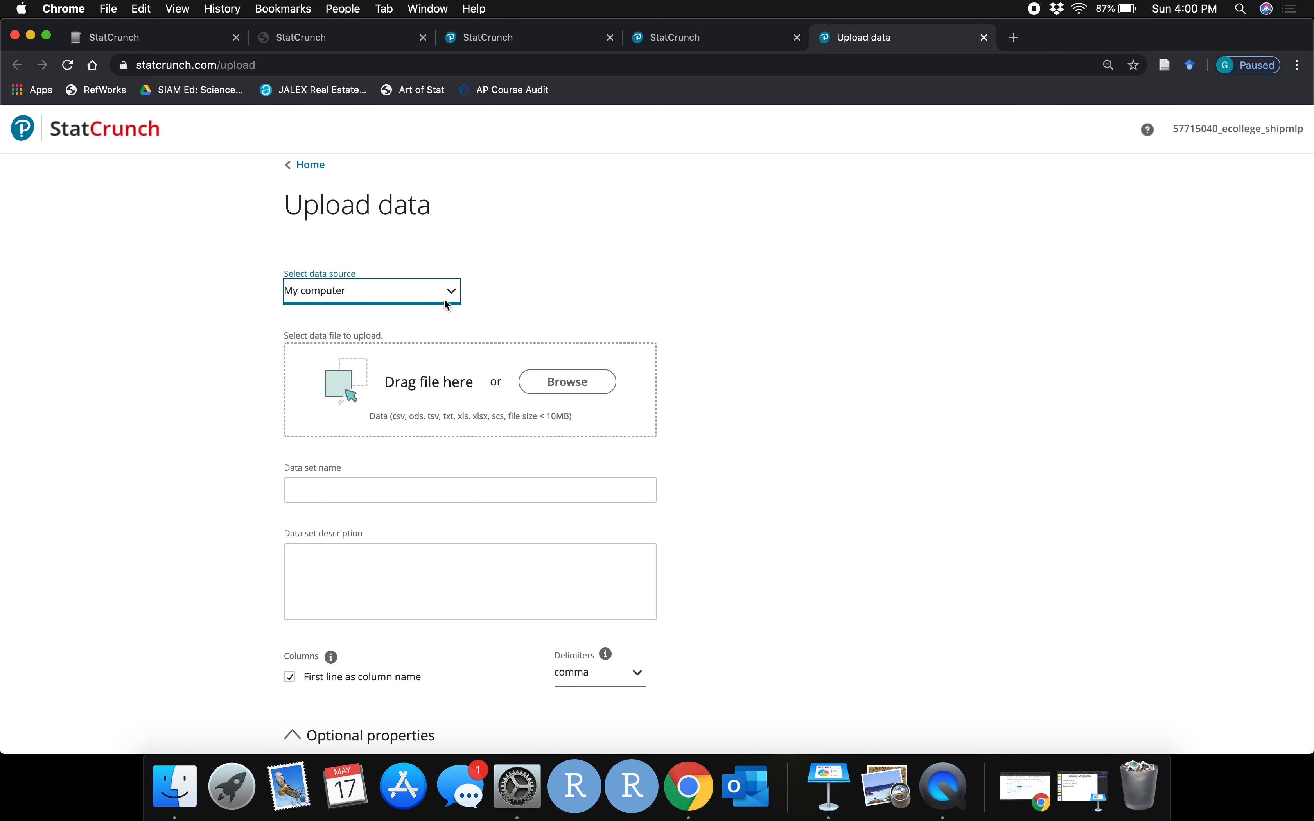
{"action": "left_click", "coordinate": [566, 382]}
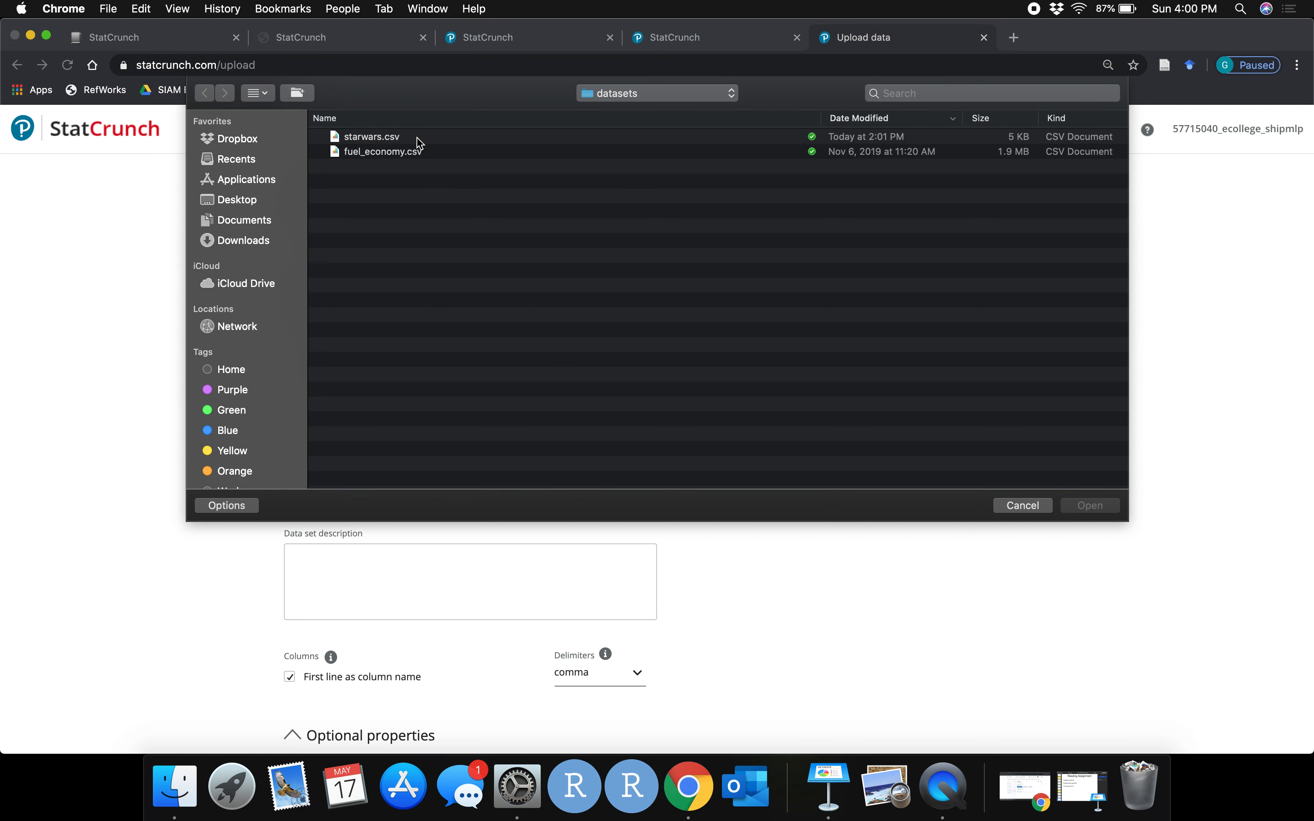
{"action": "left_click", "coordinate": [379, 154]}
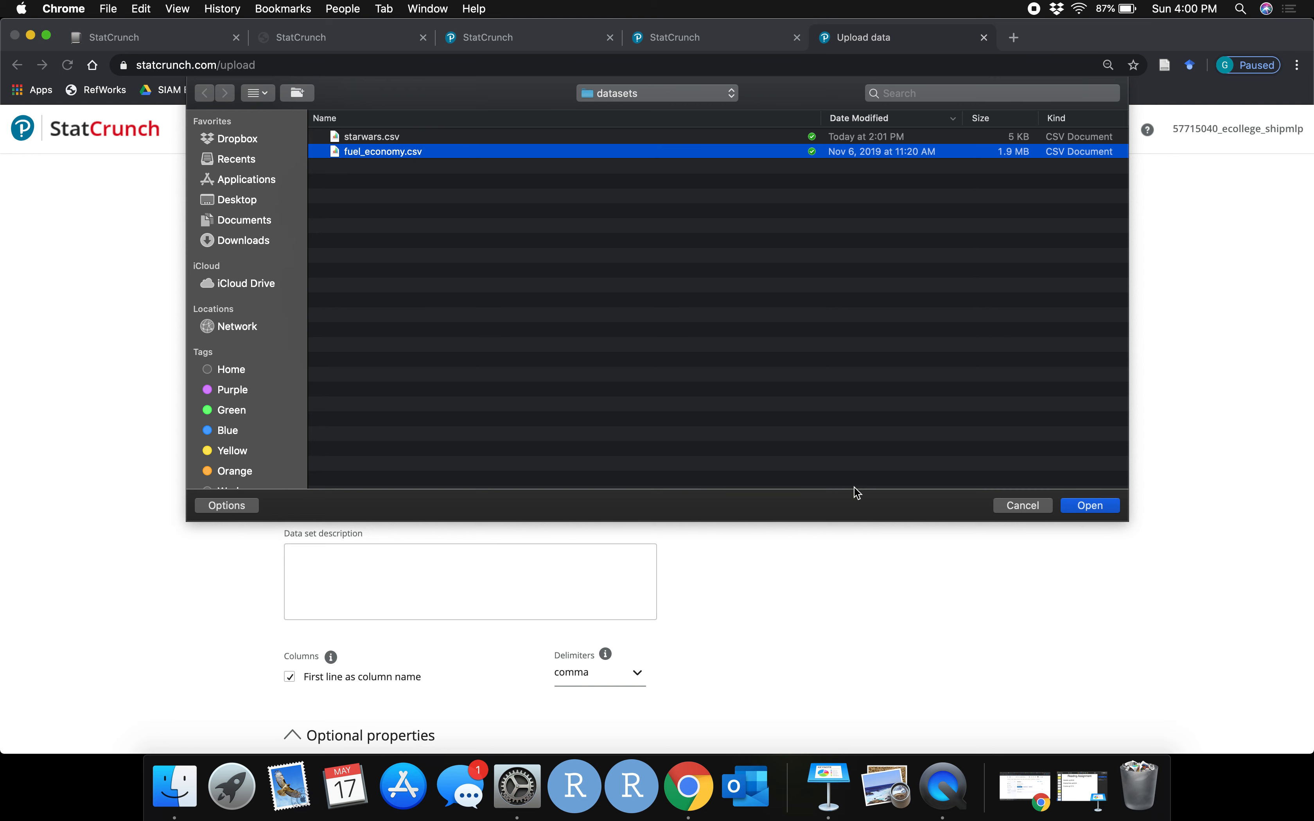
{"action": "left_click", "coordinate": [1093, 505]}
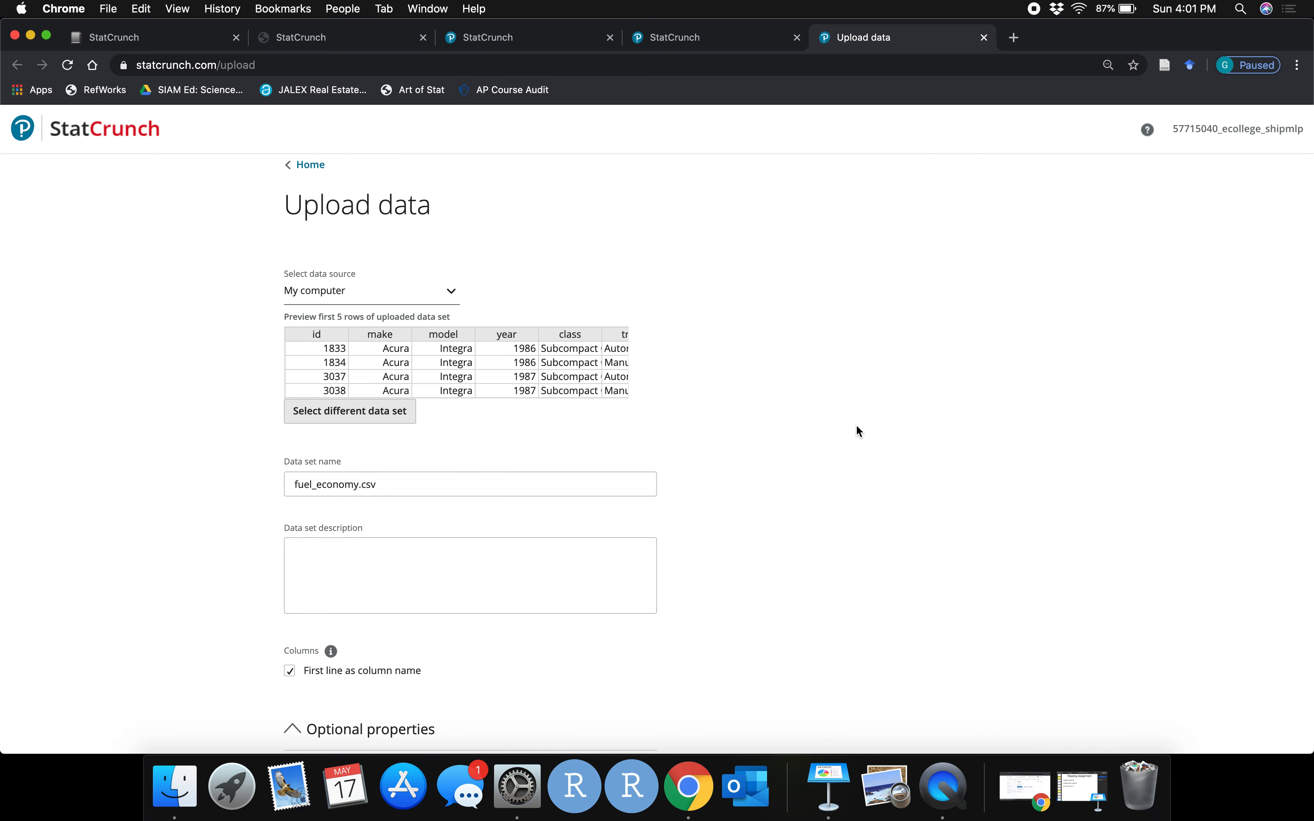
Review the data preview and upload the fuel_economy.csv data set with the first line as column names
{"action": "scroll", "coordinate": [391, 341], "scroll_direction": "right", "scroll_amount": 5}
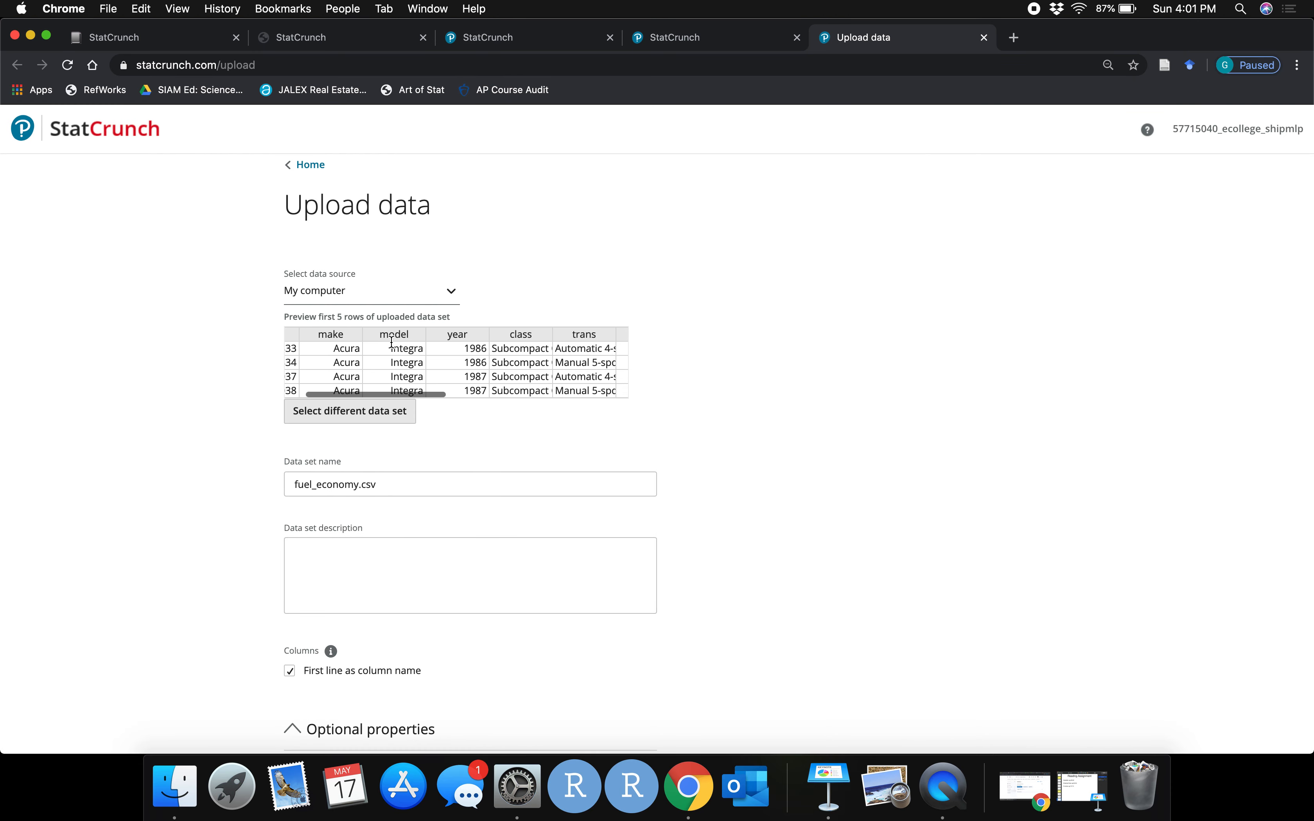
{"action": "scroll", "coordinate": [391, 341], "scroll_direction": "right", "scroll_amount": 5}
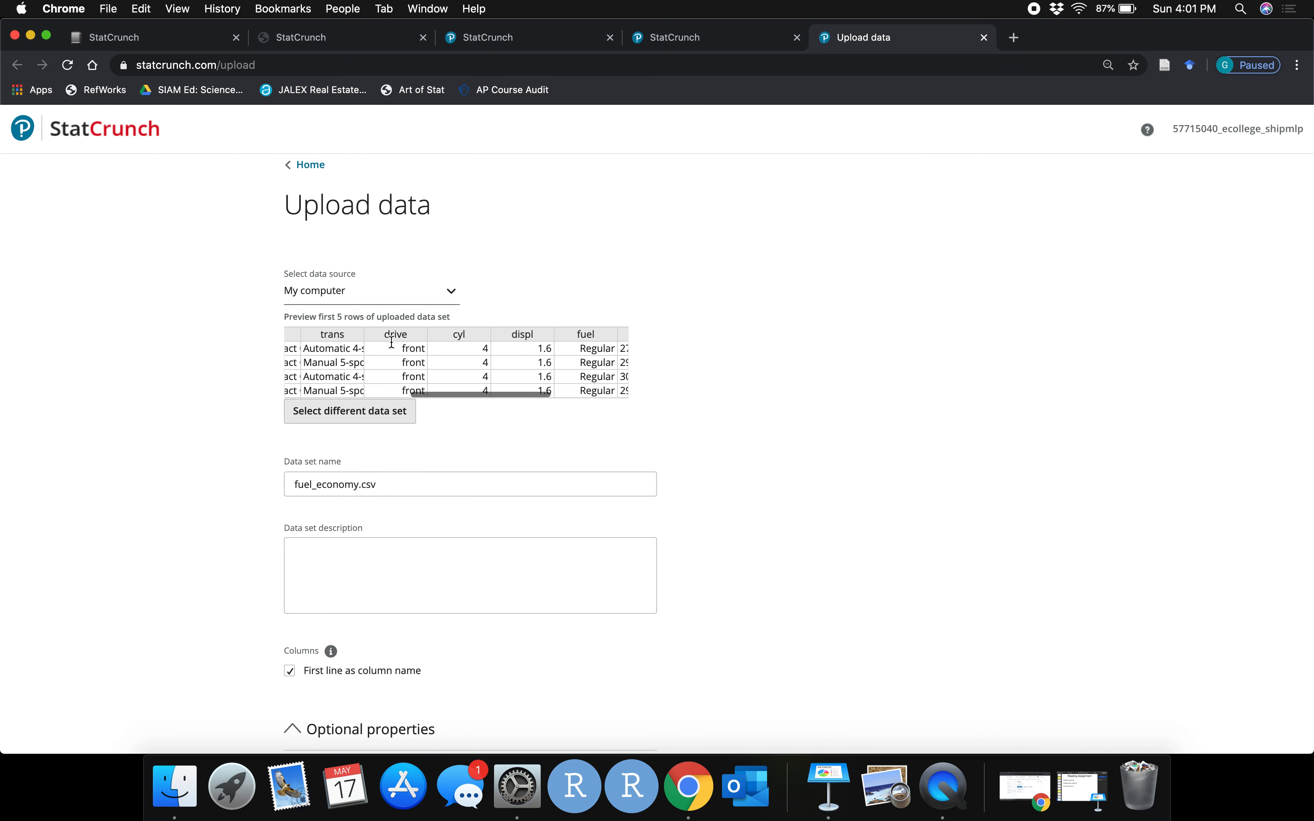
{"action": "scroll", "coordinate": [392, 341], "scroll_direction": "left", "scroll_amount": 2}
{"action": "scroll", "coordinate": [391, 341], "scroll_direction": "right", "scroll_amount": 5}
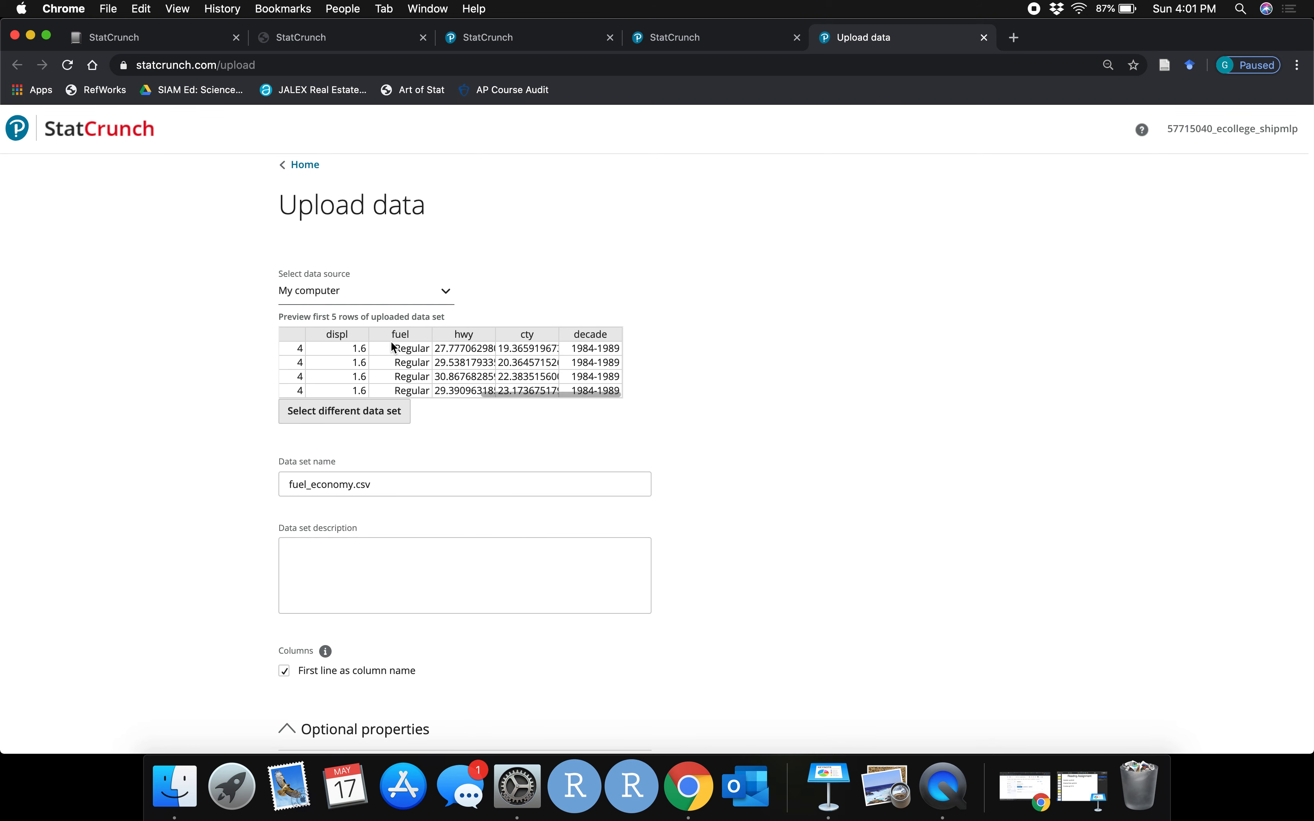
{"action": "scroll", "coordinate": [670, 485], "scroll_direction": "down", "scroll_amount": 3}
{"action": "scroll", "coordinate": [670, 490], "scroll_direction": "down", "scroll_amount": 3}
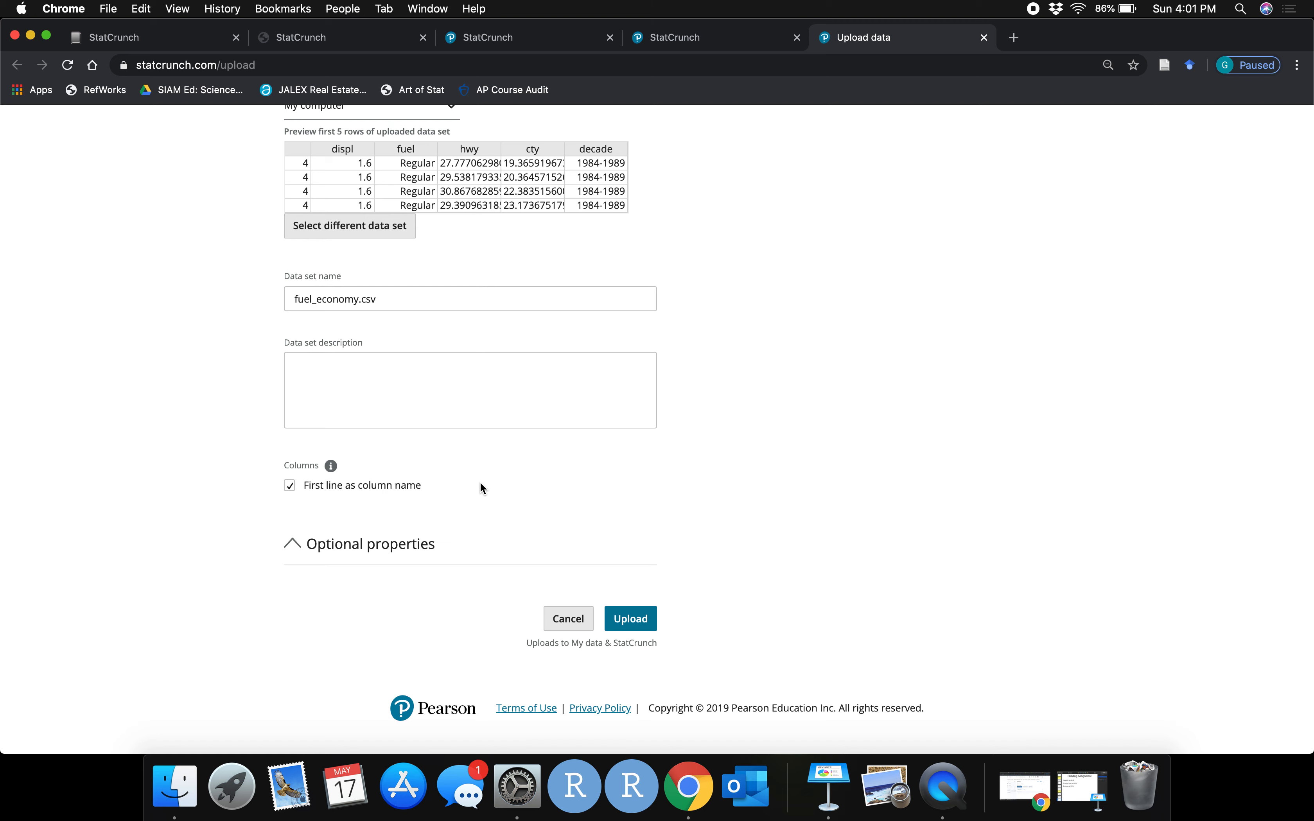
{"action": "left_click", "coordinate": [609, 615]}
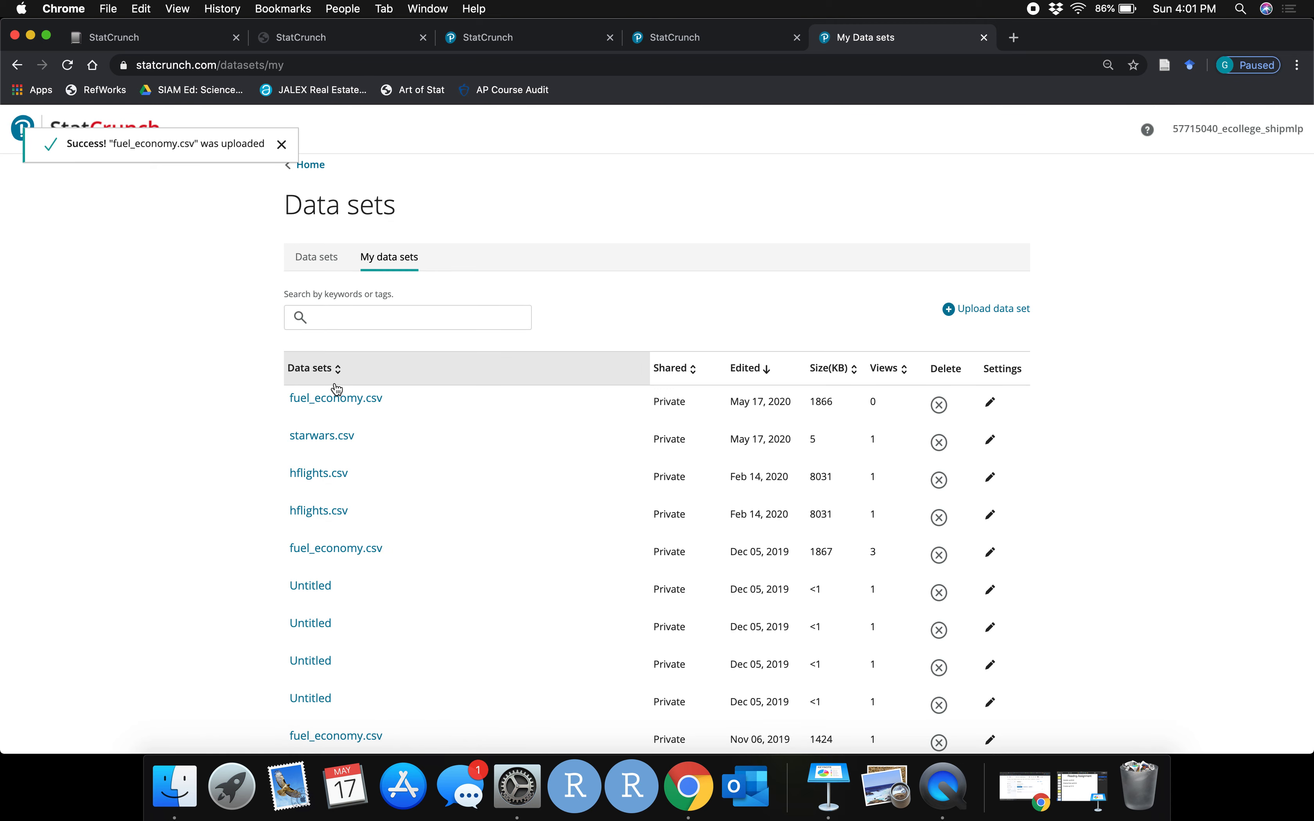
Open the newly uploaded fuel_economy.csv data set from the My data sets list
{"action": "scroll", "coordinate": [331, 583], "scroll_direction": "down", "scroll_amount": 2}
{"action": "scroll", "coordinate": [331, 583], "scroll_direction": "up", "scroll_amount": 2}
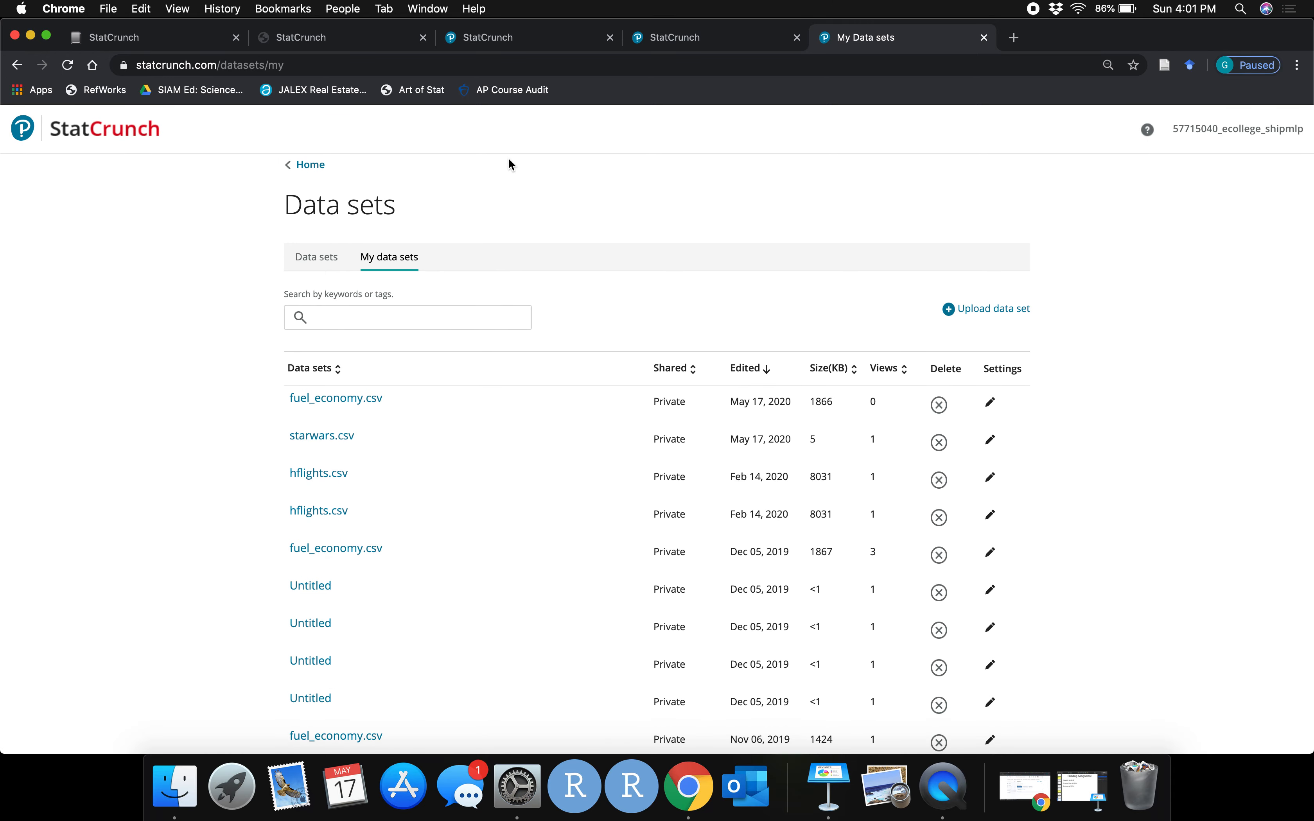
{"action": "left_click", "coordinate": [523, 37]}
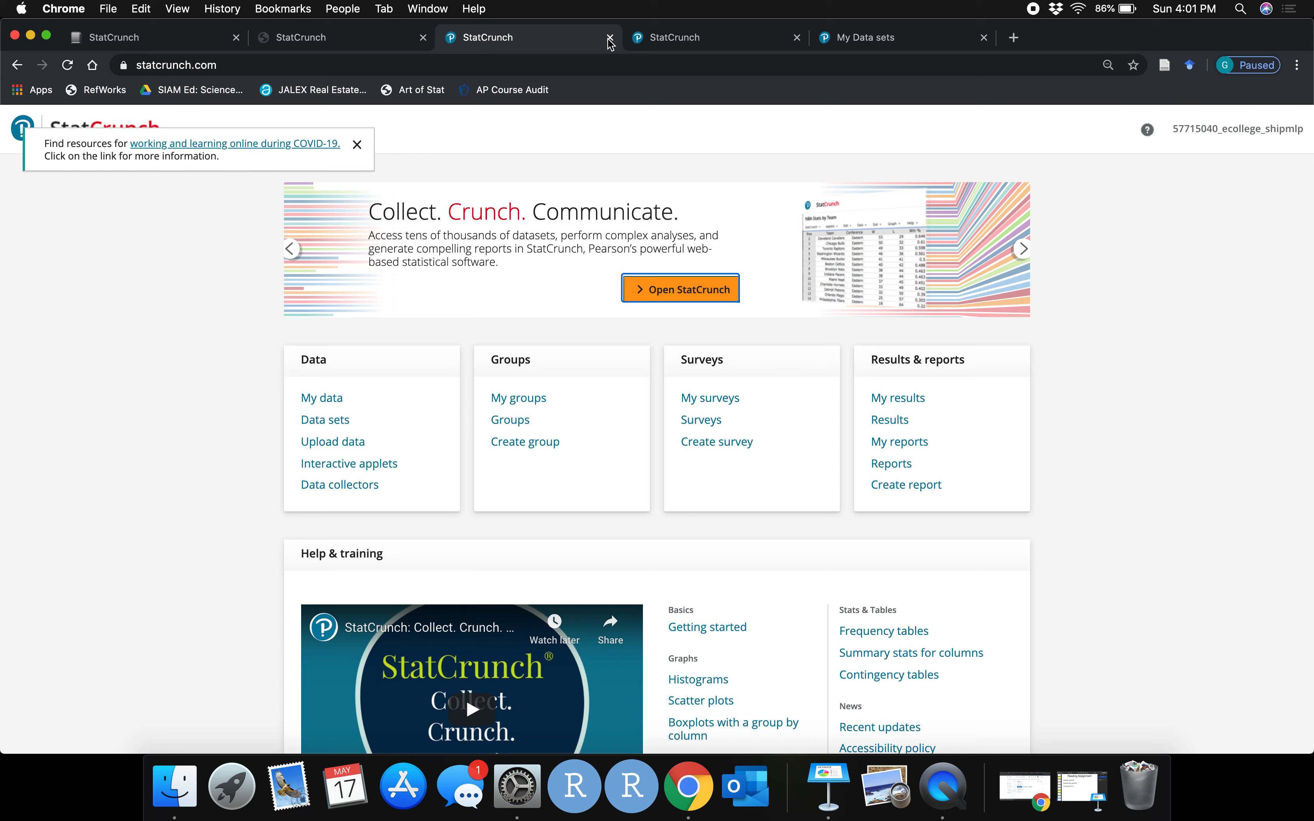
{"action": "left_click", "coordinate": [660, 39]}
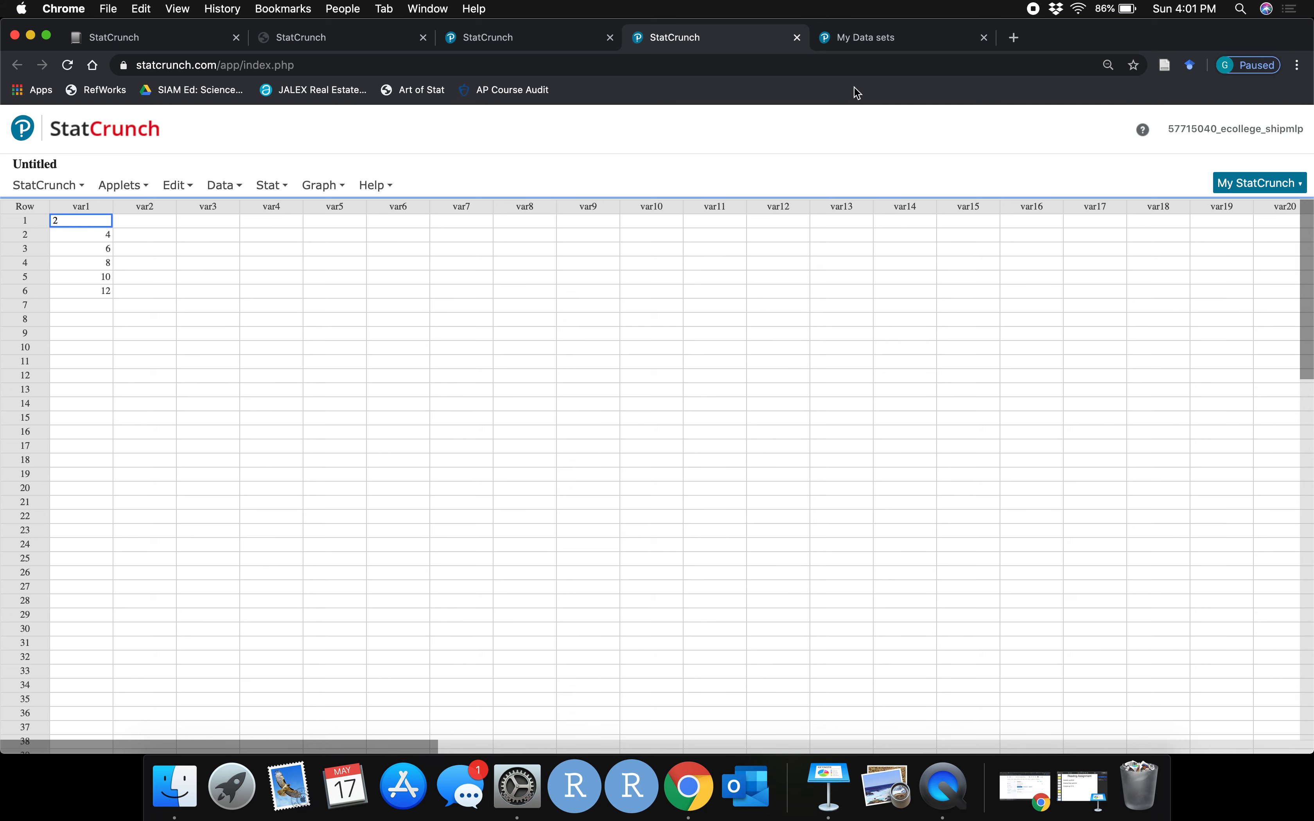
{"action": "left_click", "coordinate": [861, 39]}
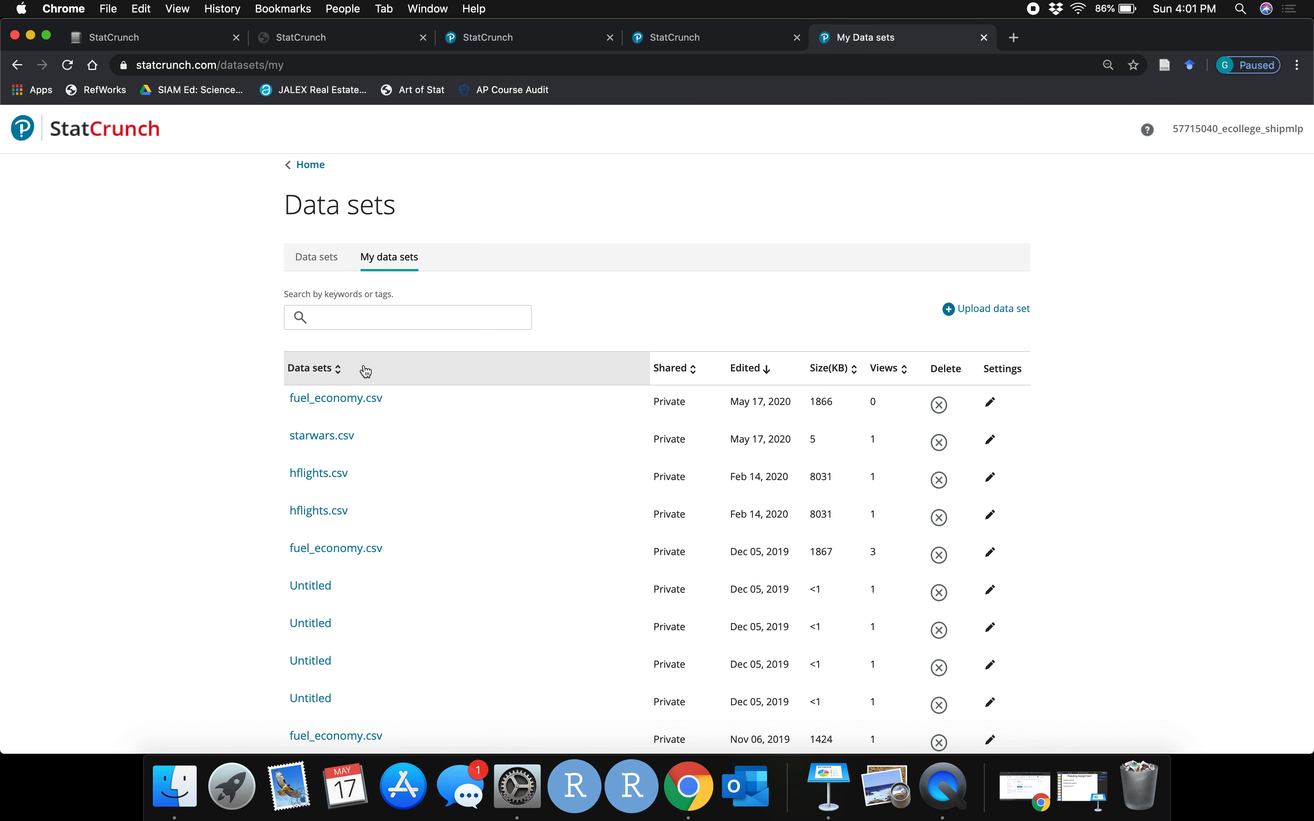
{"action": "left_click", "coordinate": [336, 398]}
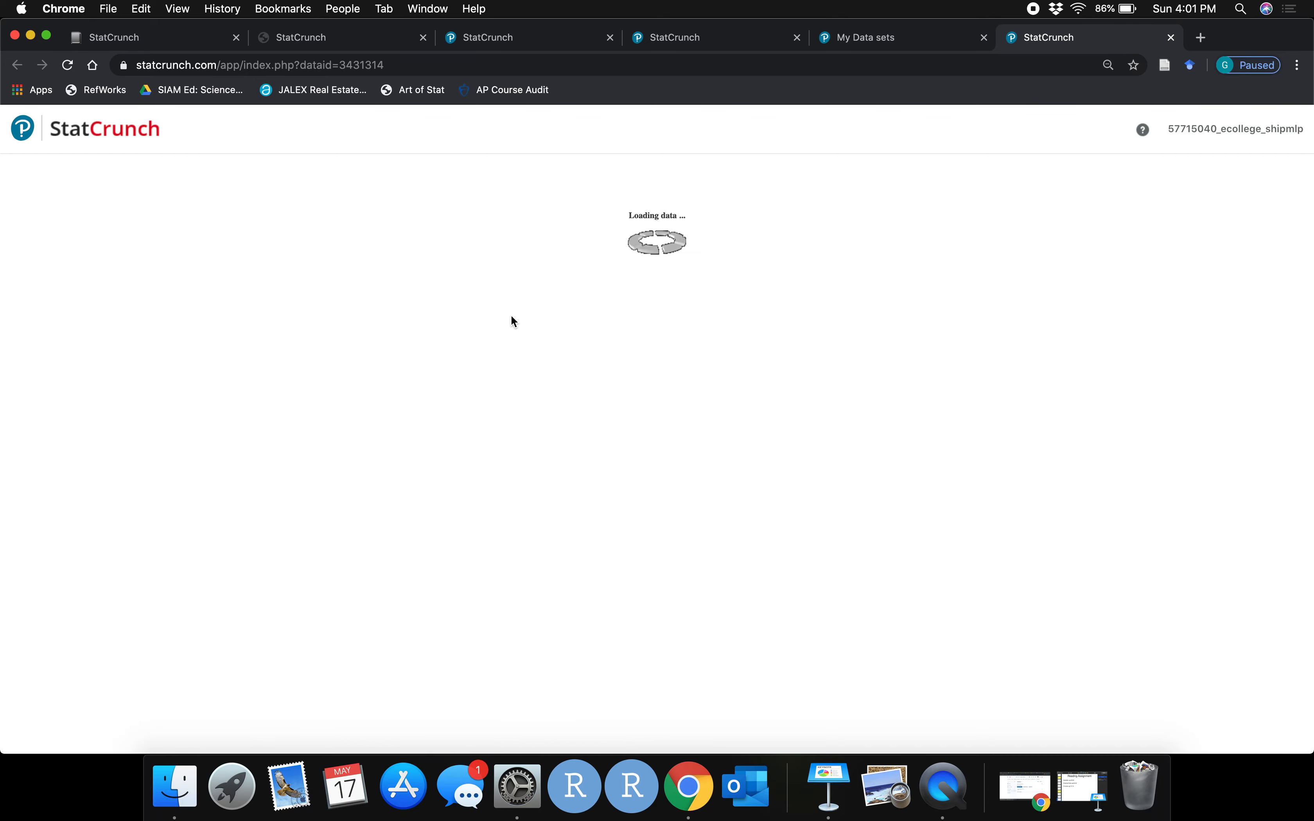
{"action": "scroll", "coordinate": [469, 411], "scroll_direction": "down", "scroll_amount": 10}
{"action": "scroll", "coordinate": [470, 415], "scroll_direction": "up", "scroll_amount": 10}
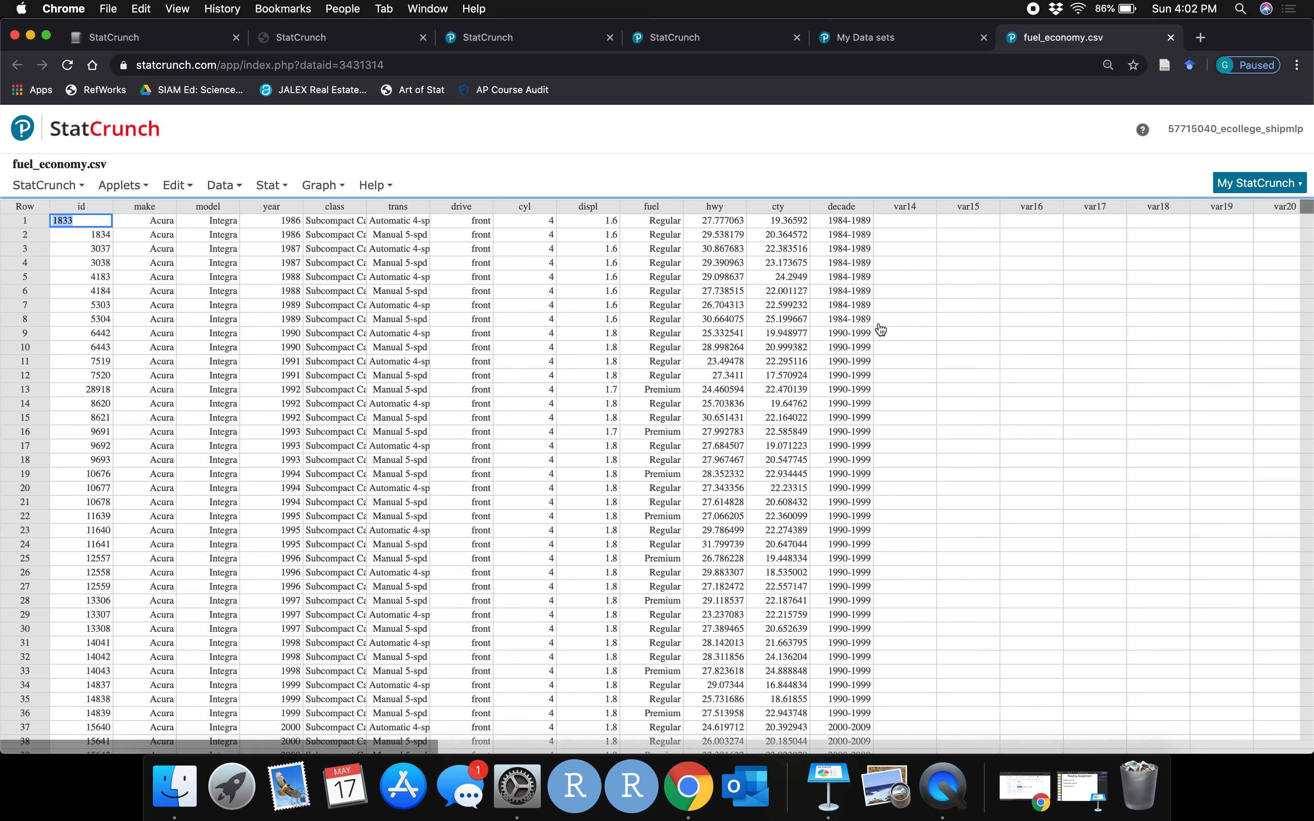
{"action": "left_click", "coordinate": [904, 332]}
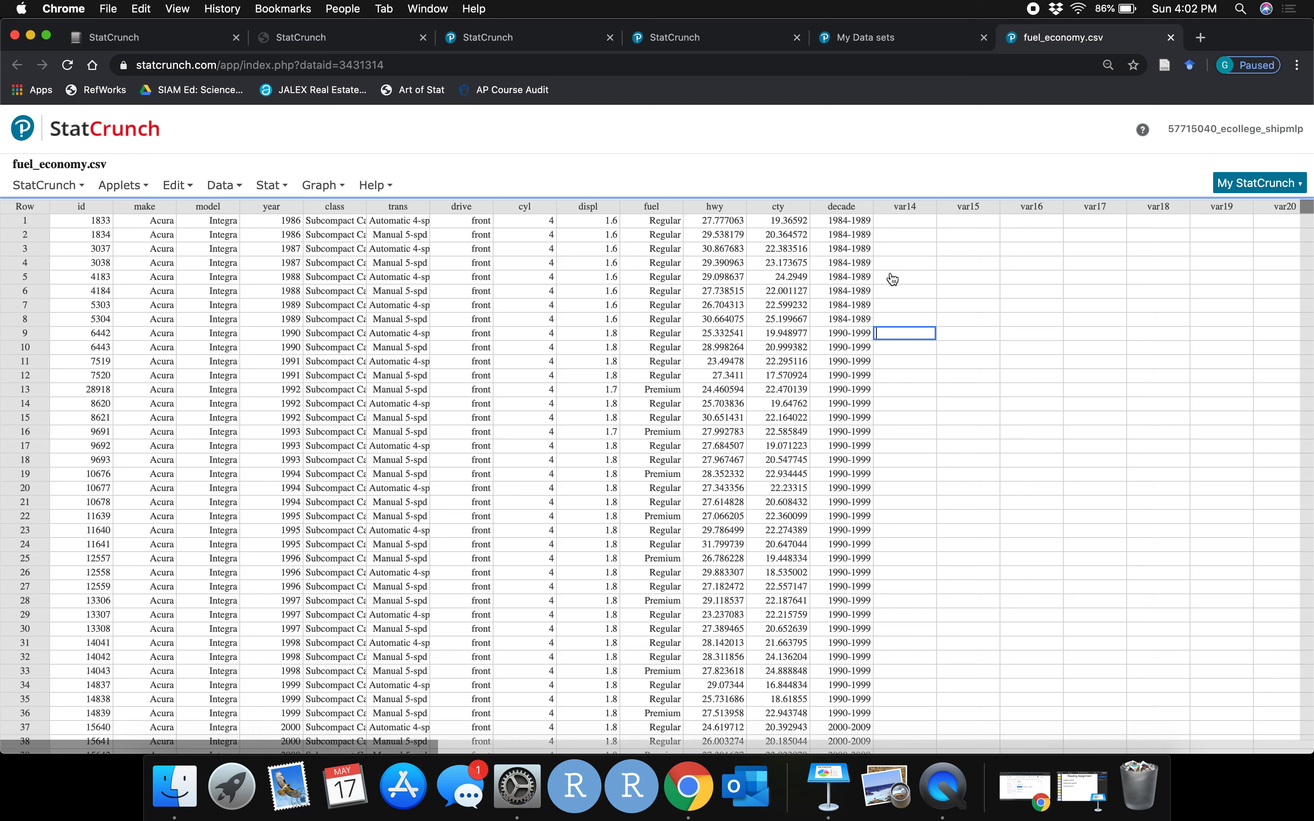
Open Summary Stats for columns, reposition the dialog, and select the hwy column
{"action": "left_click", "coordinate": [270, 186]}
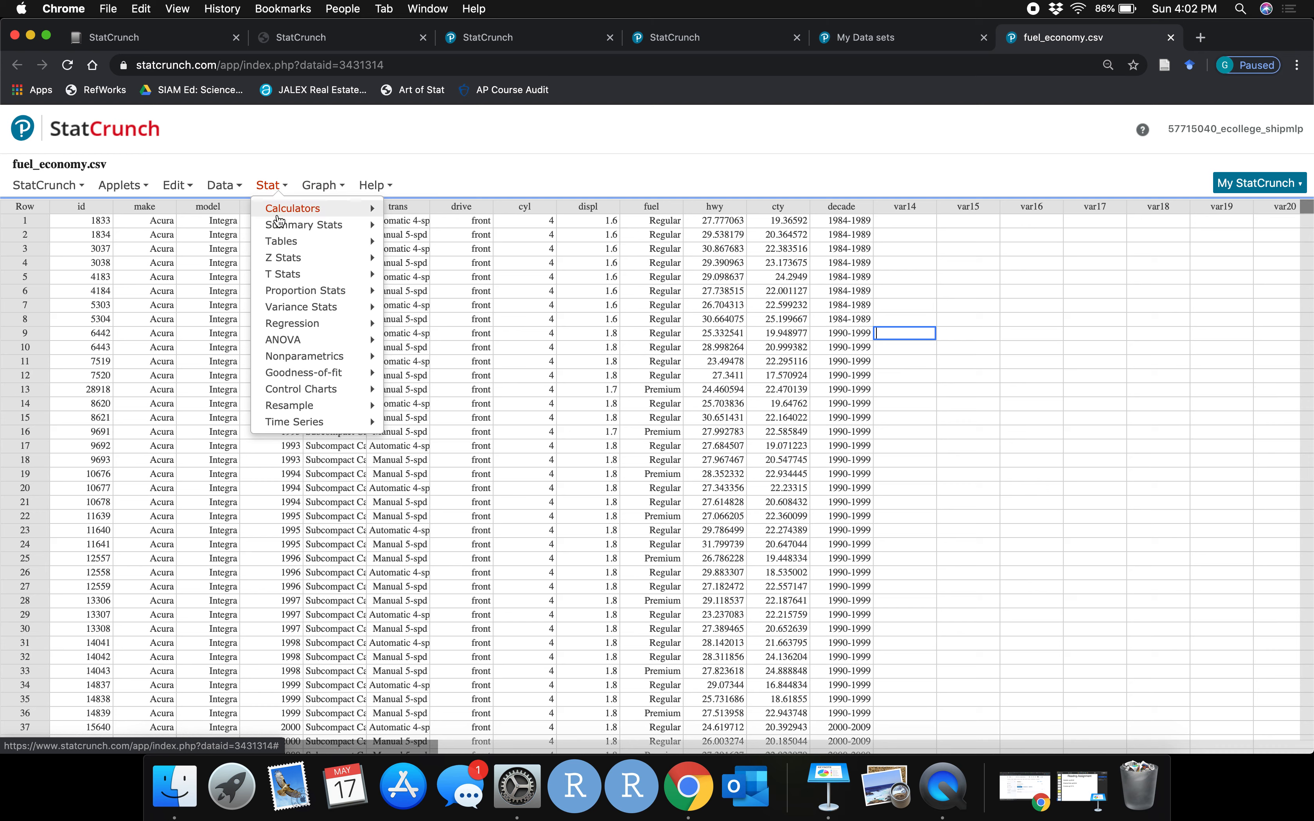
{"action": "mouse_move", "coordinate": [286, 228]}
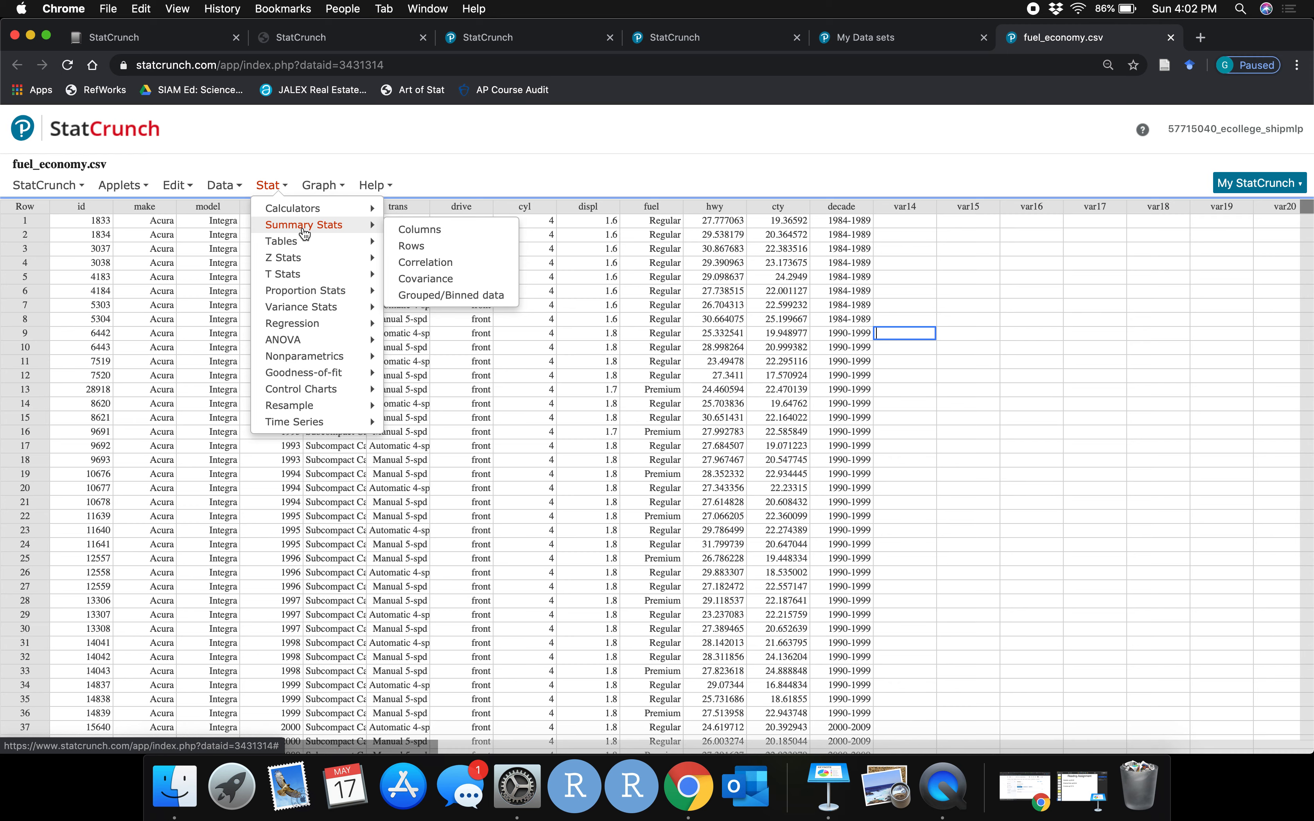
{"action": "left_click", "coordinate": [432, 231]}
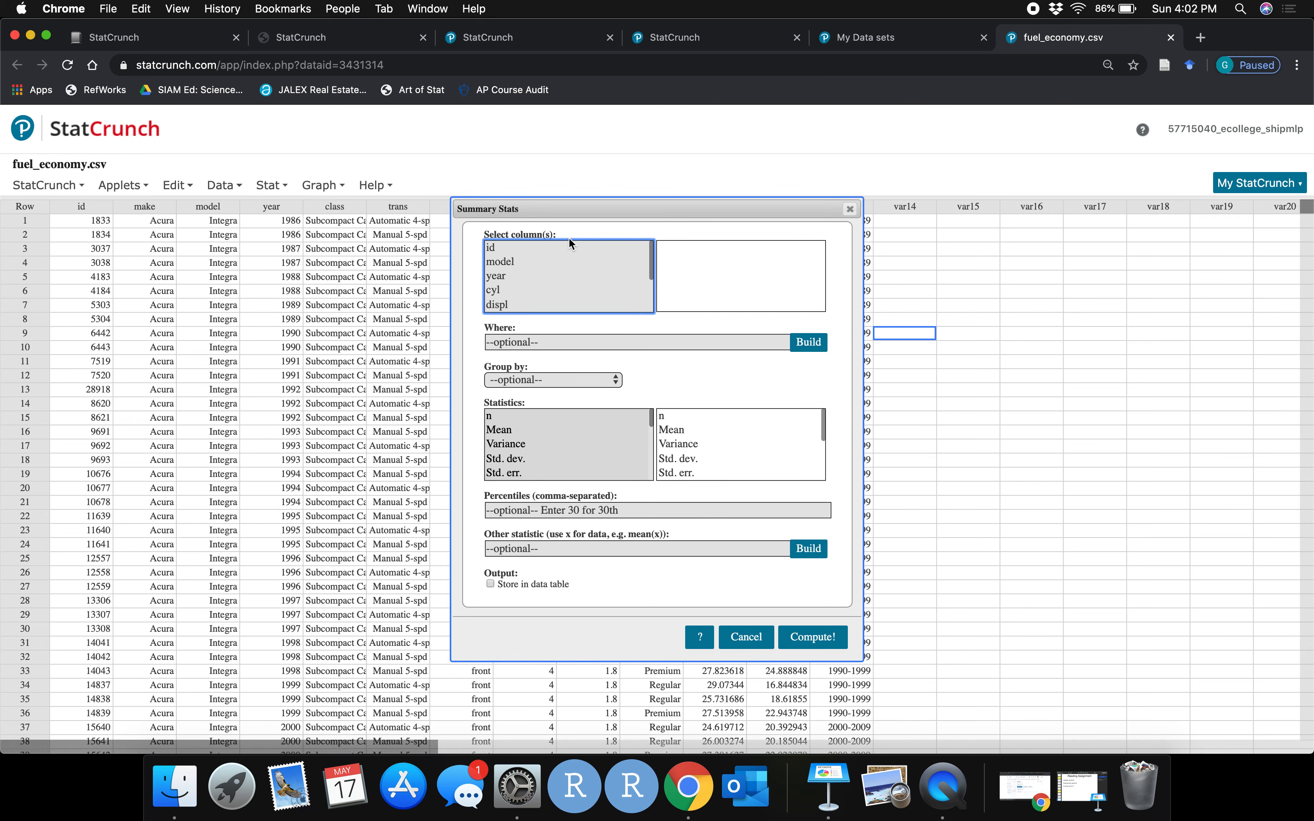
{"action": "left_click_drag", "start_coordinate": [573, 216], "coordinate": [419, 107]}
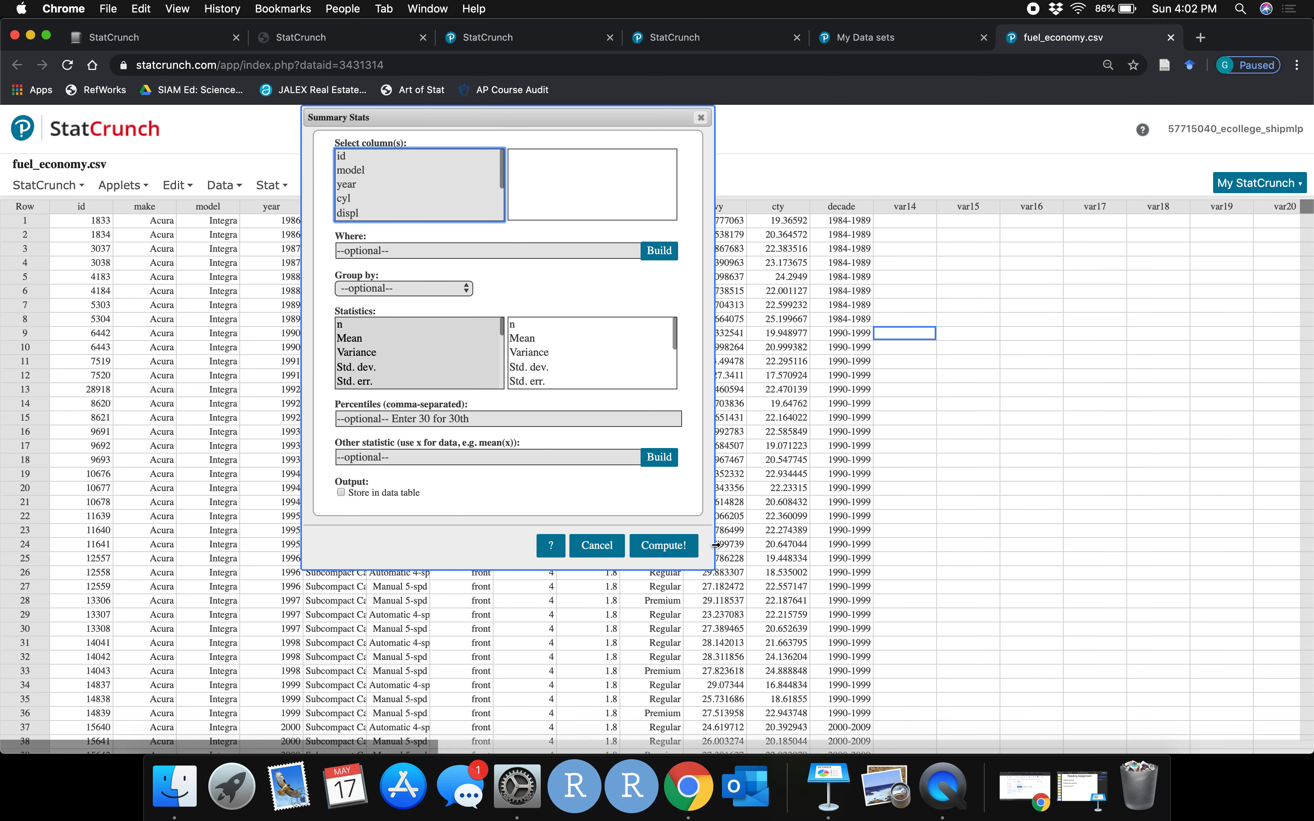
{"action": "left_click_drag", "start_coordinate": [712, 565], "coordinate": [906, 681]}
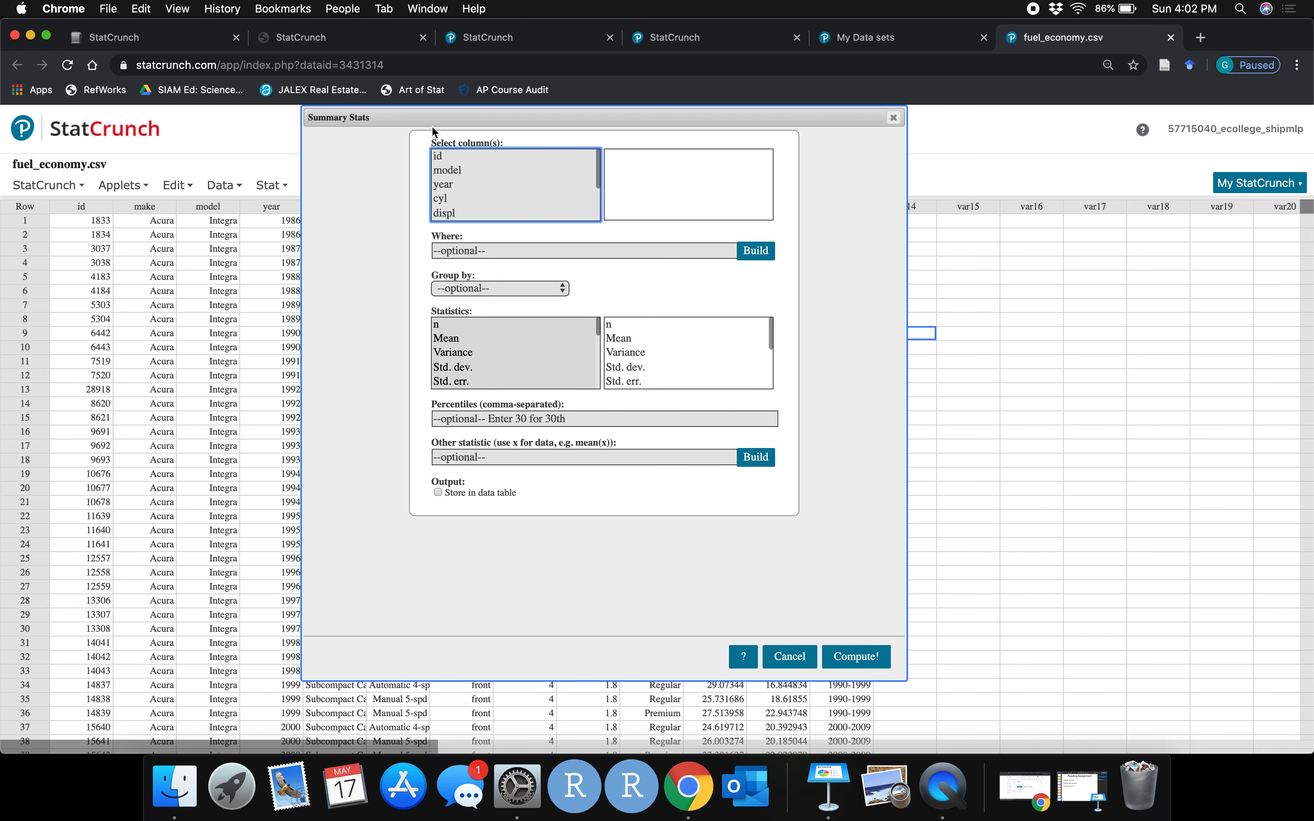
{"action": "left_click_drag", "start_coordinate": [429, 126], "coordinate": [199, 168]}
{"action": "scroll", "coordinate": [217, 229], "scroll_direction": "down", "scroll_amount": 2}
{"action": "left_click", "coordinate": [216, 227]}
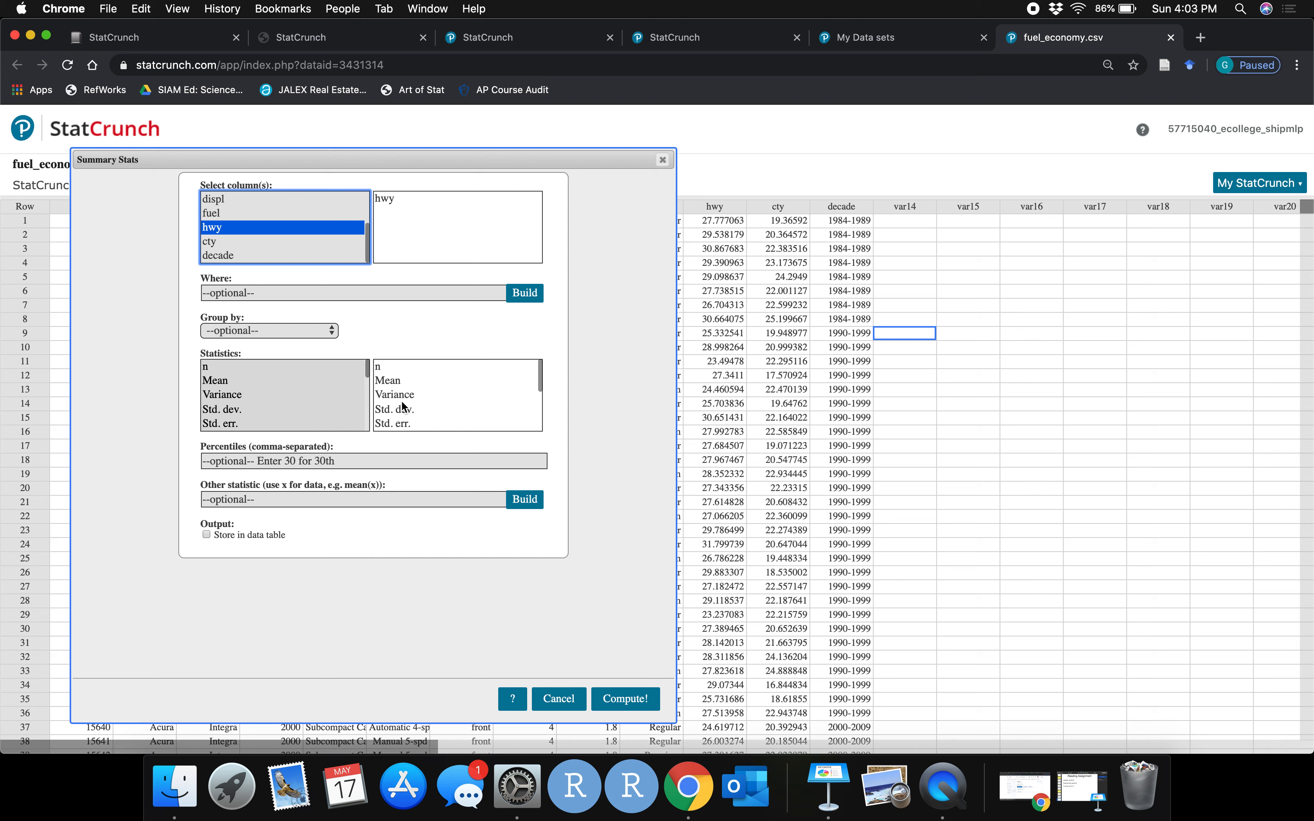
Select Mean as the statistic to compute
{"action": "scroll", "coordinate": [404, 402], "scroll_direction": "down", "scroll_amount": 3}
{"action": "scroll", "coordinate": [403, 402], "scroll_direction": "up", "scroll_amount": 2}
{"action": "scroll", "coordinate": [404, 401], "scroll_direction": "up", "scroll_amount": 2}
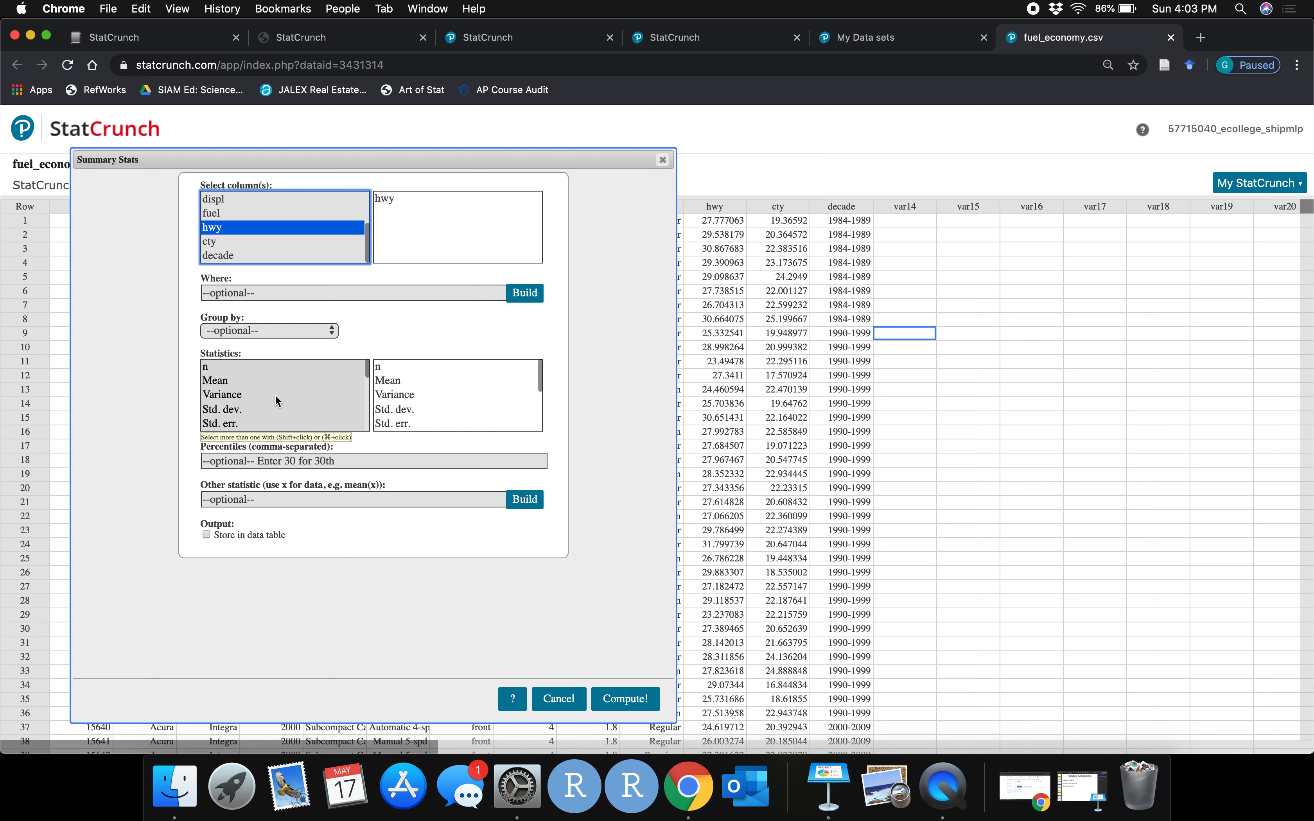
{"action": "scroll", "coordinate": [275, 400], "scroll_direction": "down", "scroll_amount": 4}
{"action": "scroll", "coordinate": [275, 401], "scroll_direction": "up", "scroll_amount": 4}
{"action": "left_click", "coordinate": [224, 382]}
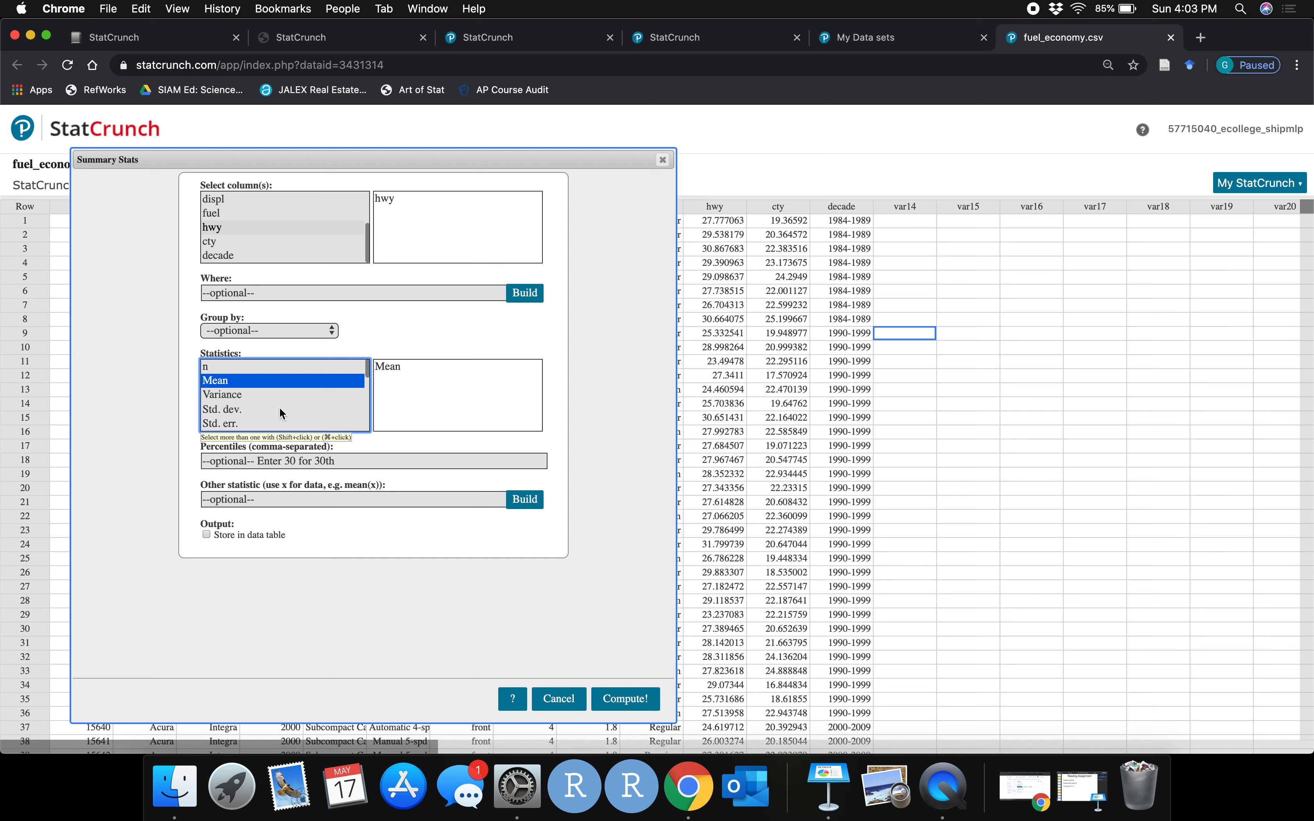
Add Median and Q1 to the selected statistics
{"action": "scroll", "coordinate": [279, 405], "scroll_direction": "up", "scroll_amount": 3}
{"action": "scroll", "coordinate": [279, 408], "scroll_direction": "down", "scroll_amount": 2}
{"action": "left_click", "coordinate": [237, 411]}
{"action": "scroll", "coordinate": [254, 411], "scroll_direction": "down", "scroll_amount": 2}
{"action": "scroll", "coordinate": [249, 413], "scroll_direction": "down", "scroll_amount": 1}
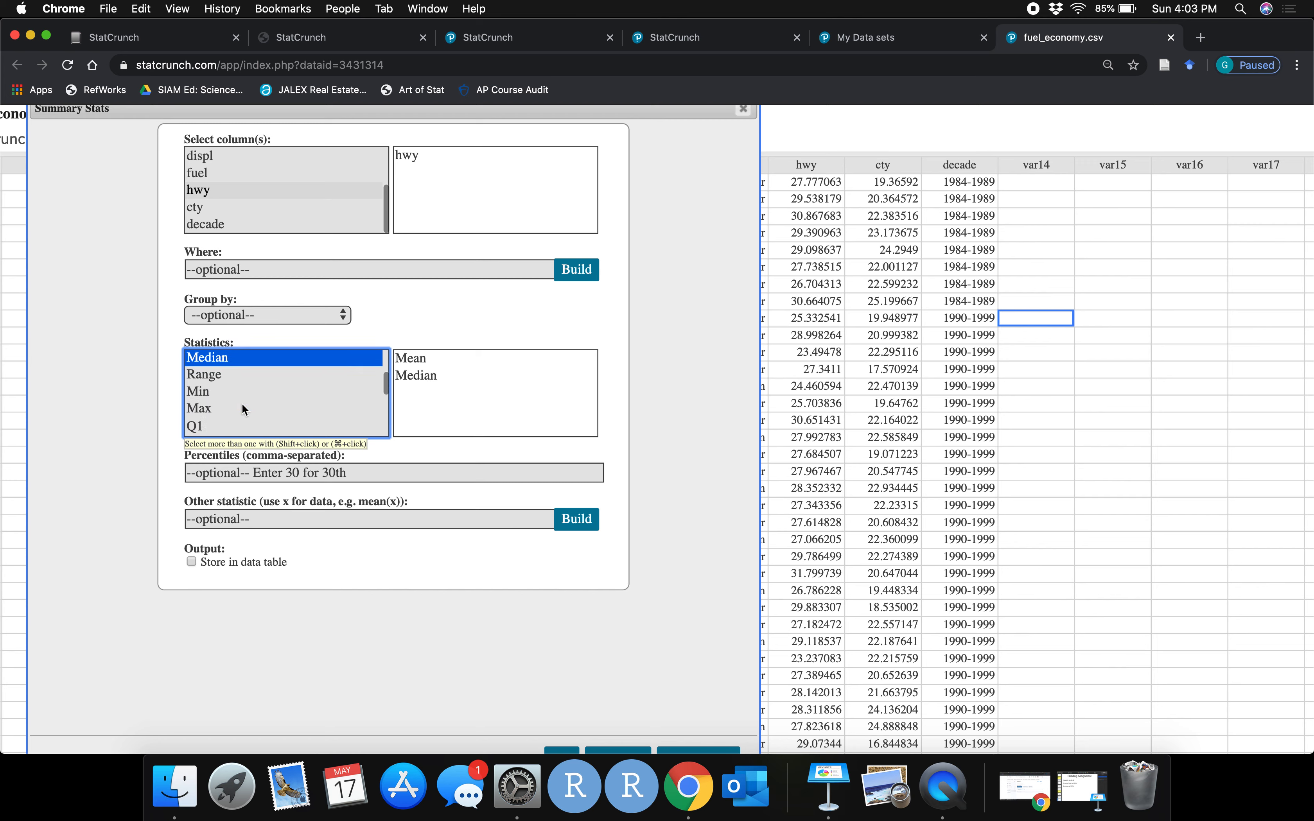
{"action": "left_click", "coordinate": [203, 426], "text": "super"}
{"action": "scroll", "coordinate": [499, 560], "scroll_direction": "down", "scroll_amount": 2}
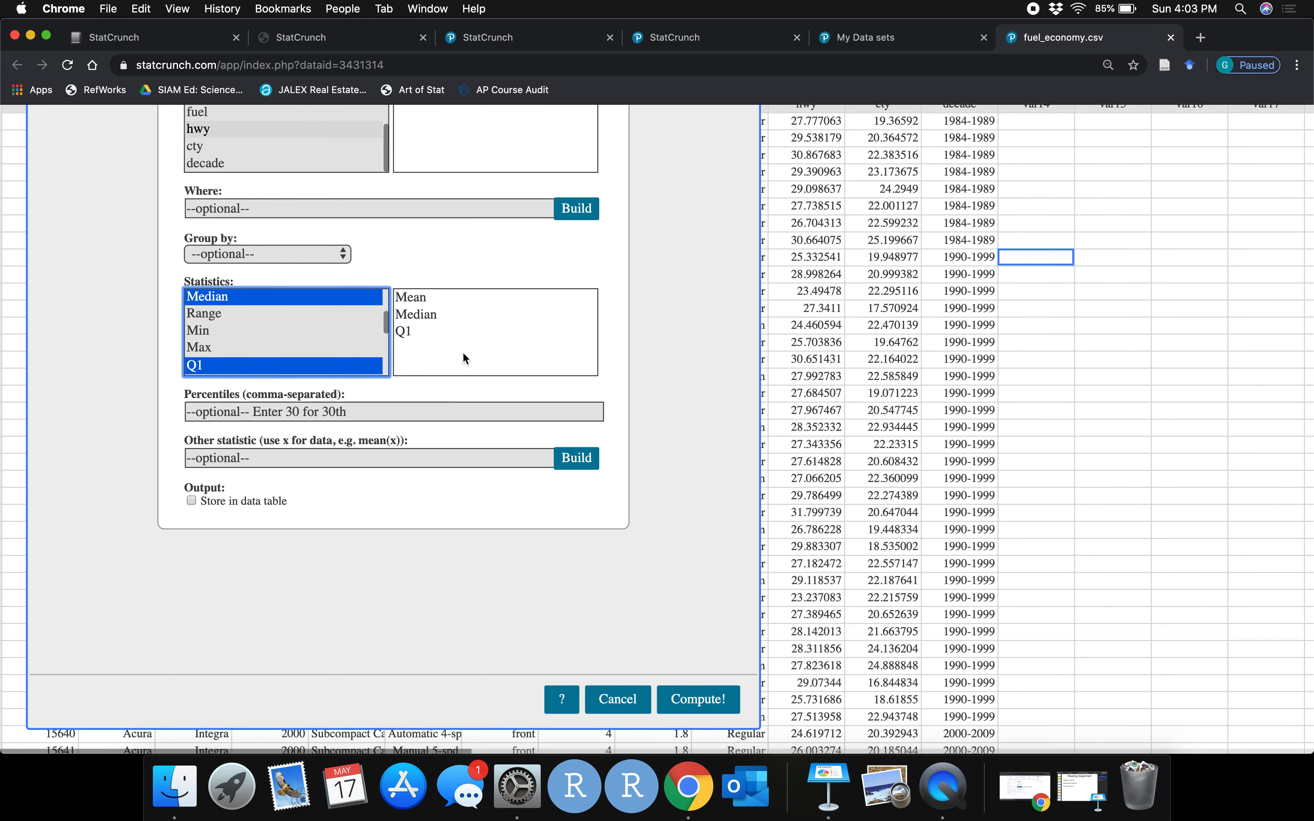
{"action": "scroll", "coordinate": [464, 351], "scroll_direction": "up", "scroll_amount": 1}
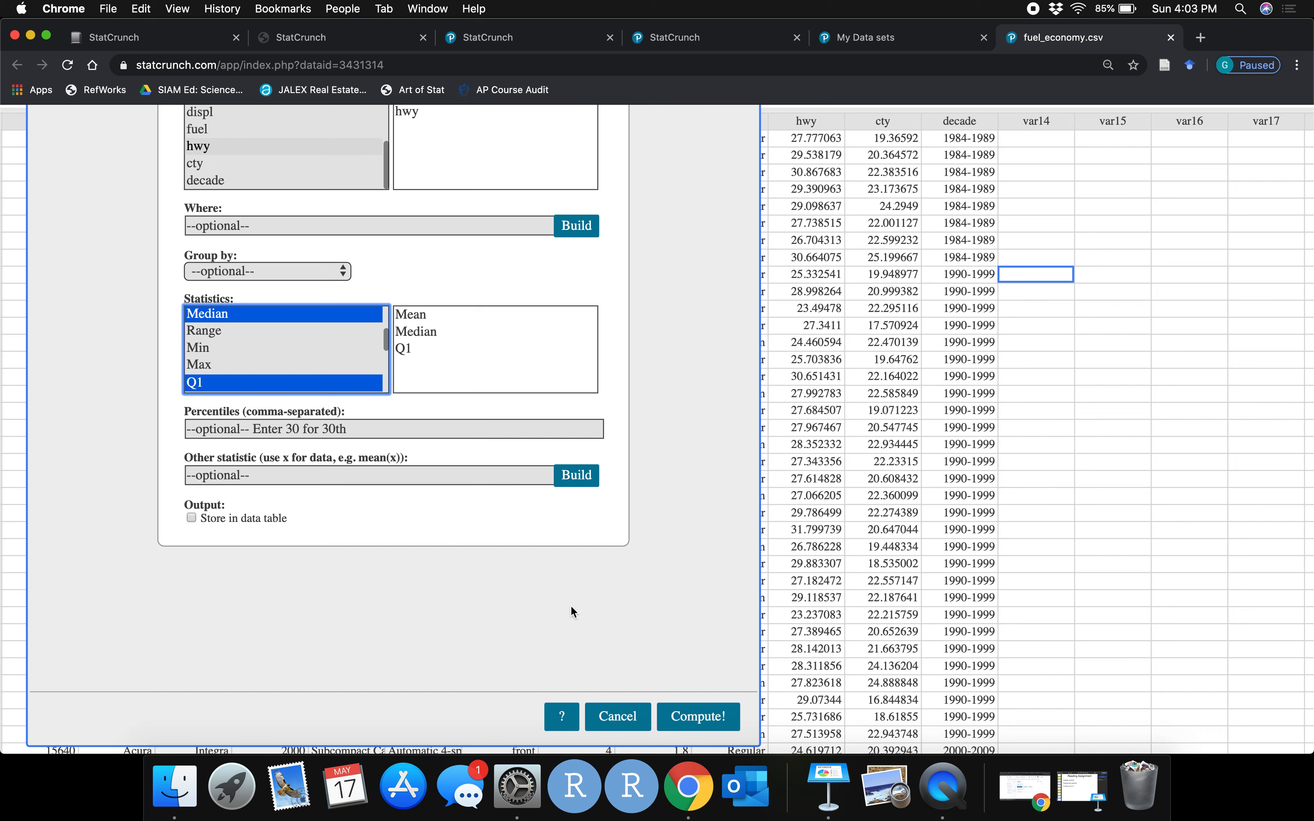
Compute the selected Mean, Median and Q1 statistics for hwy and move the results window into view
{"action": "left_click", "coordinate": [687, 720]}
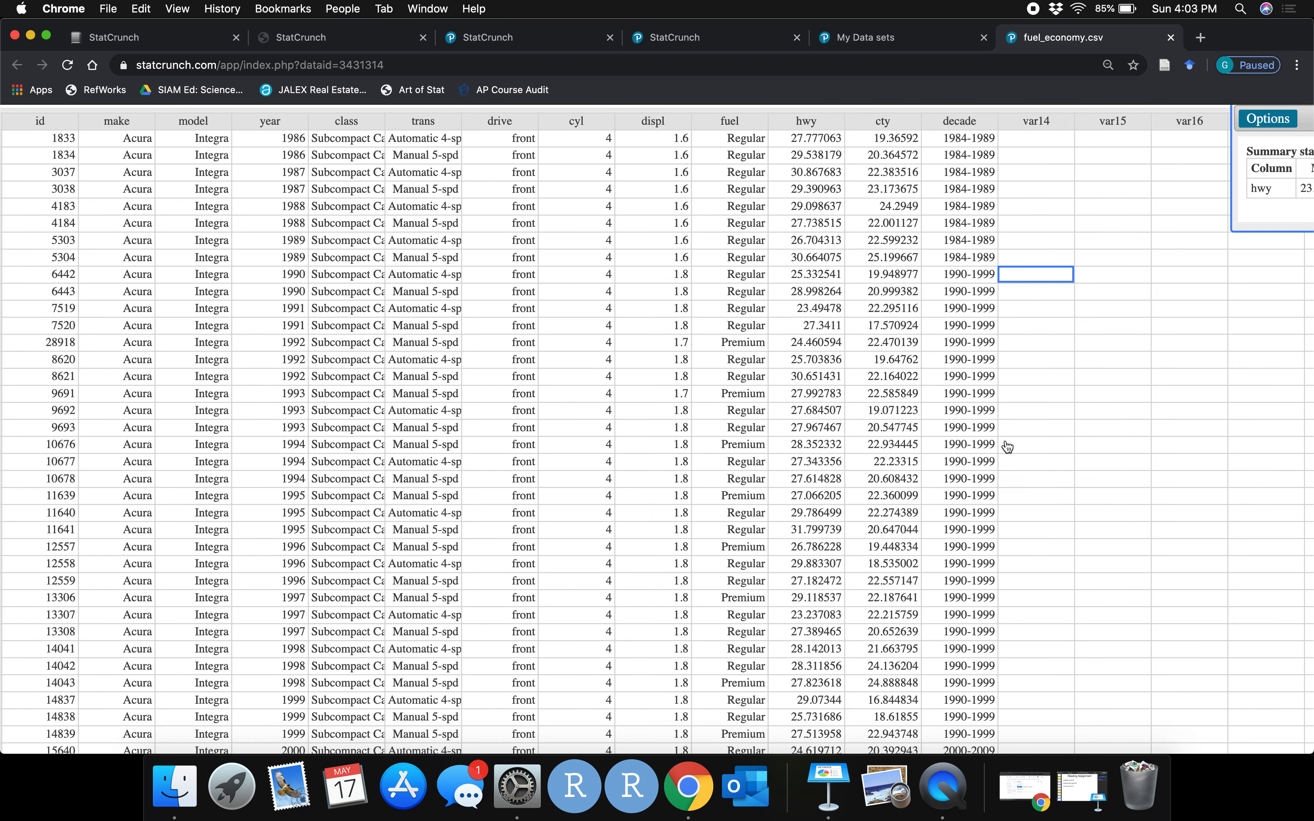
{"action": "scroll", "coordinate": [1253, 242], "scroll_direction": "down", "scroll_amount": 3}
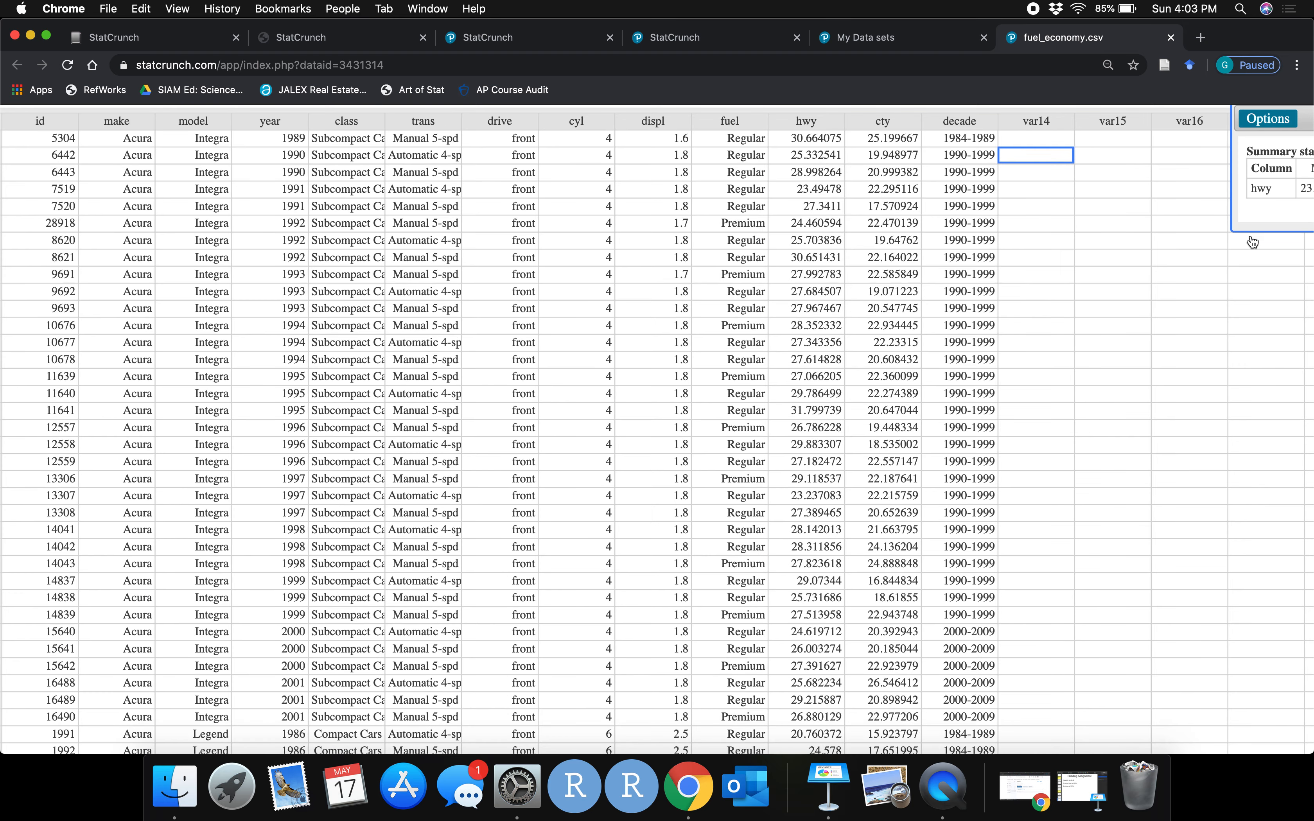
{"action": "scroll", "coordinate": [1252, 242], "scroll_direction": "down", "scroll_amount": 1}
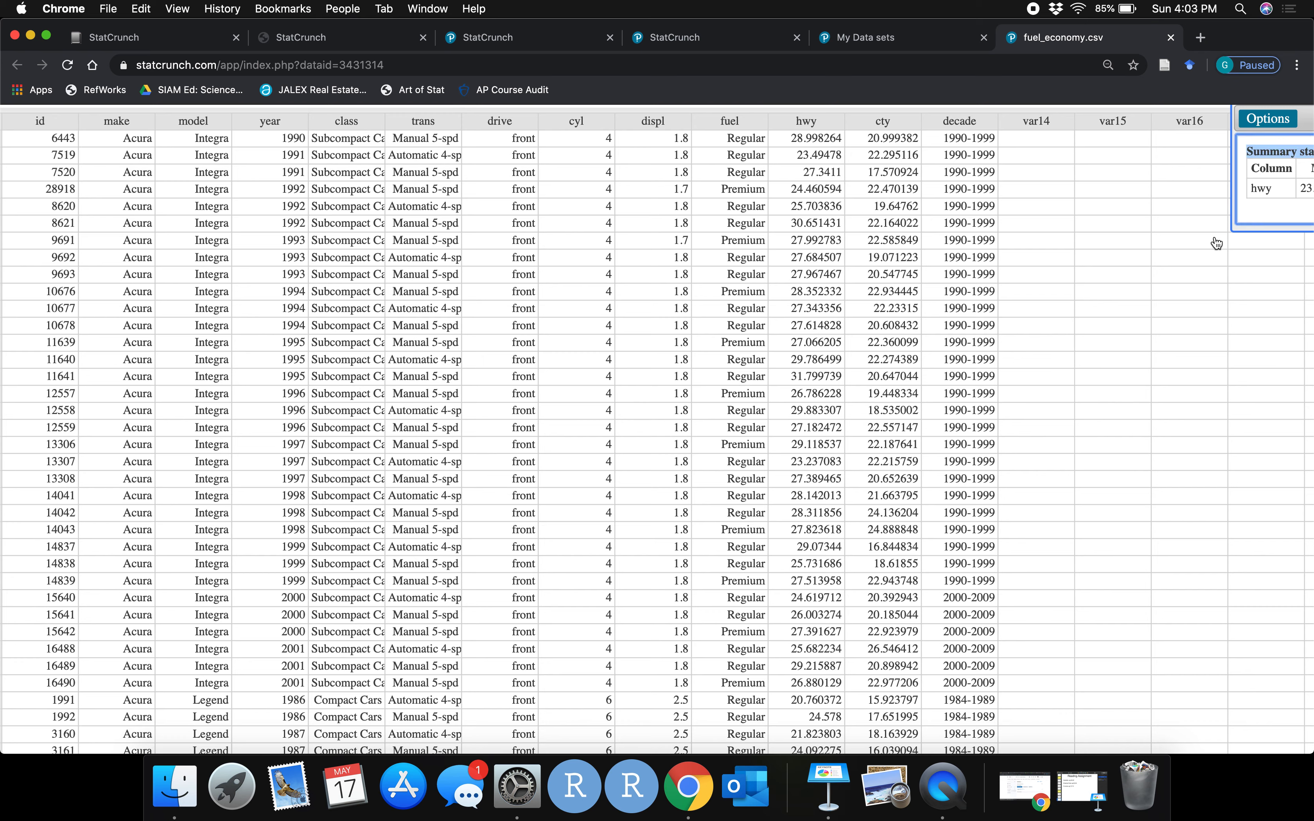
{"action": "left_click_drag", "start_coordinate": [1281, 119], "coordinate": [764, 247]}
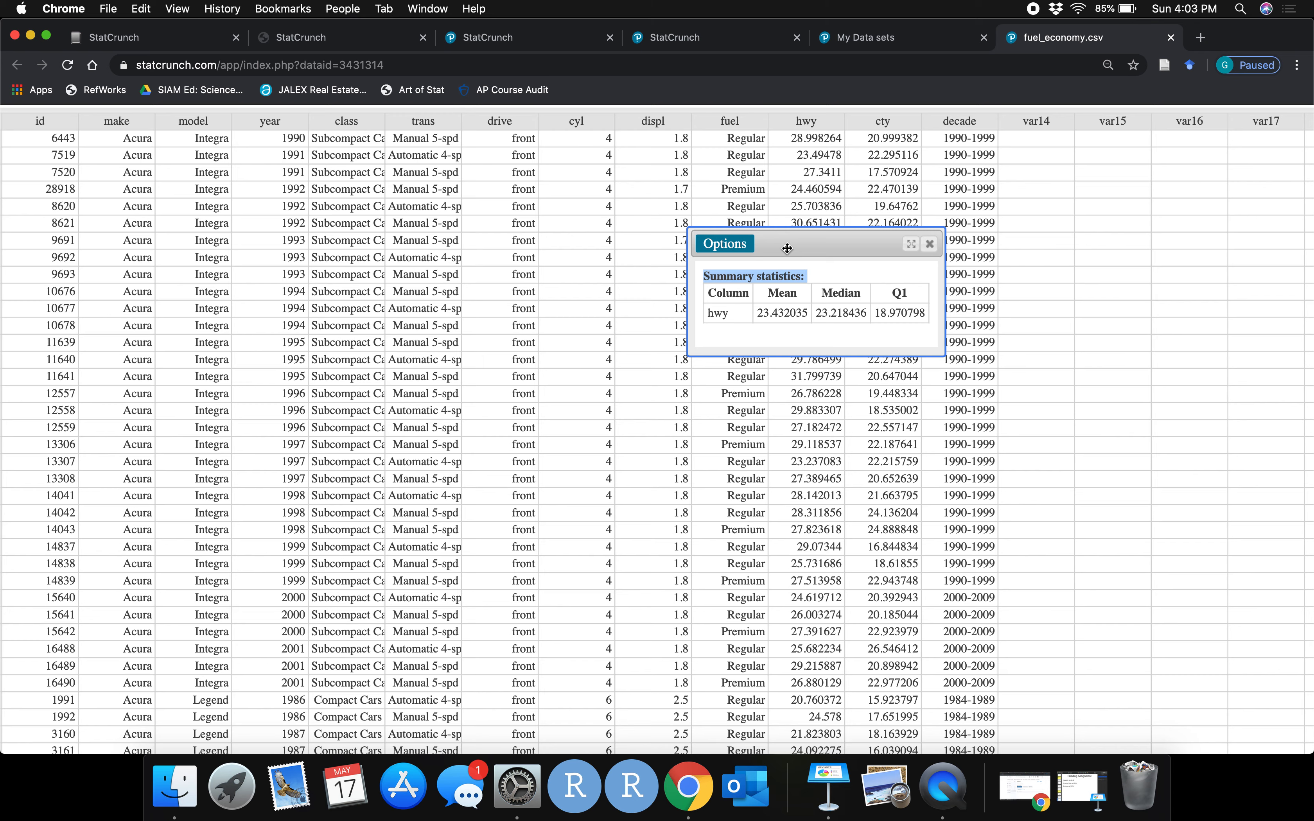
Examine the summary statistics table for hwy, then close the results window
{"action": "left_click", "coordinate": [797, 269]}
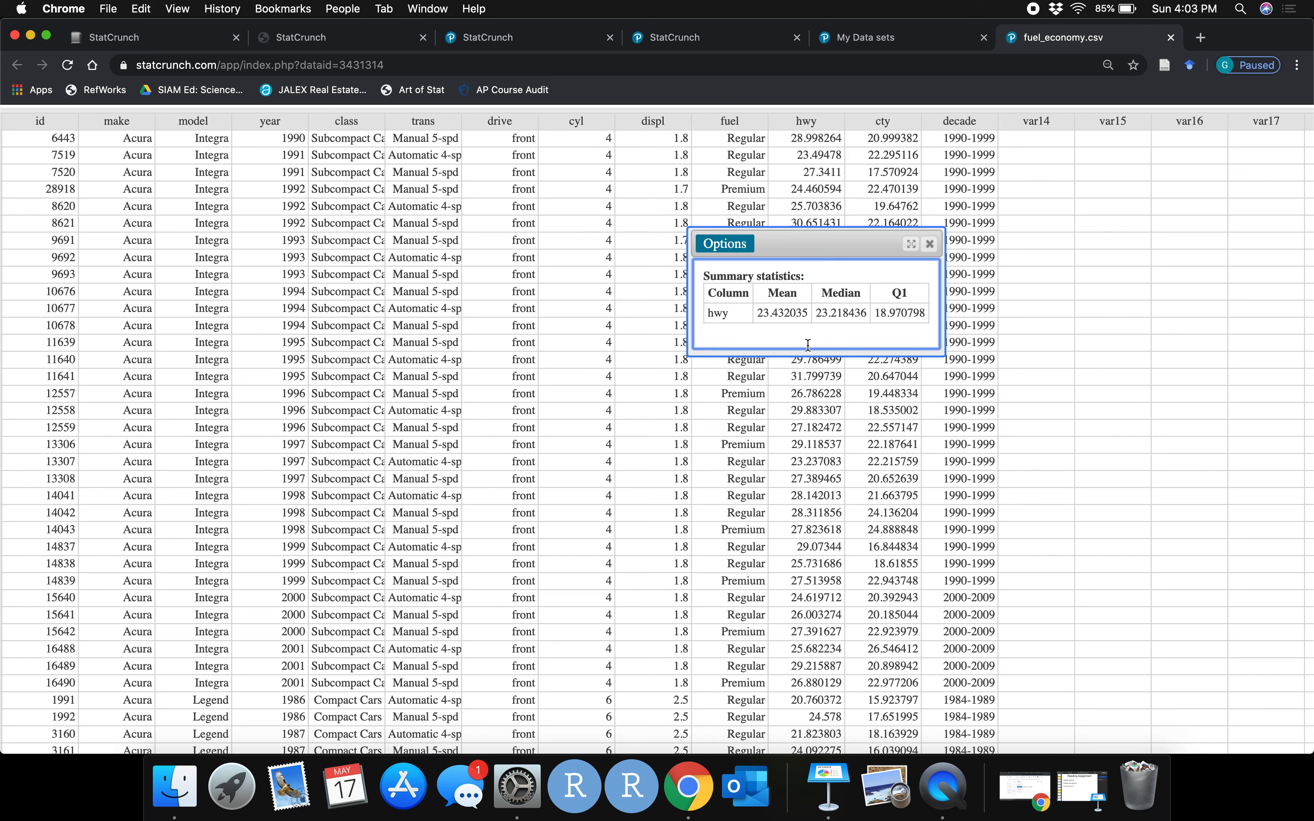
{"action": "left_click_drag", "start_coordinate": [798, 328], "coordinate": [782, 304]}
{"action": "left_click", "coordinate": [782, 305]}
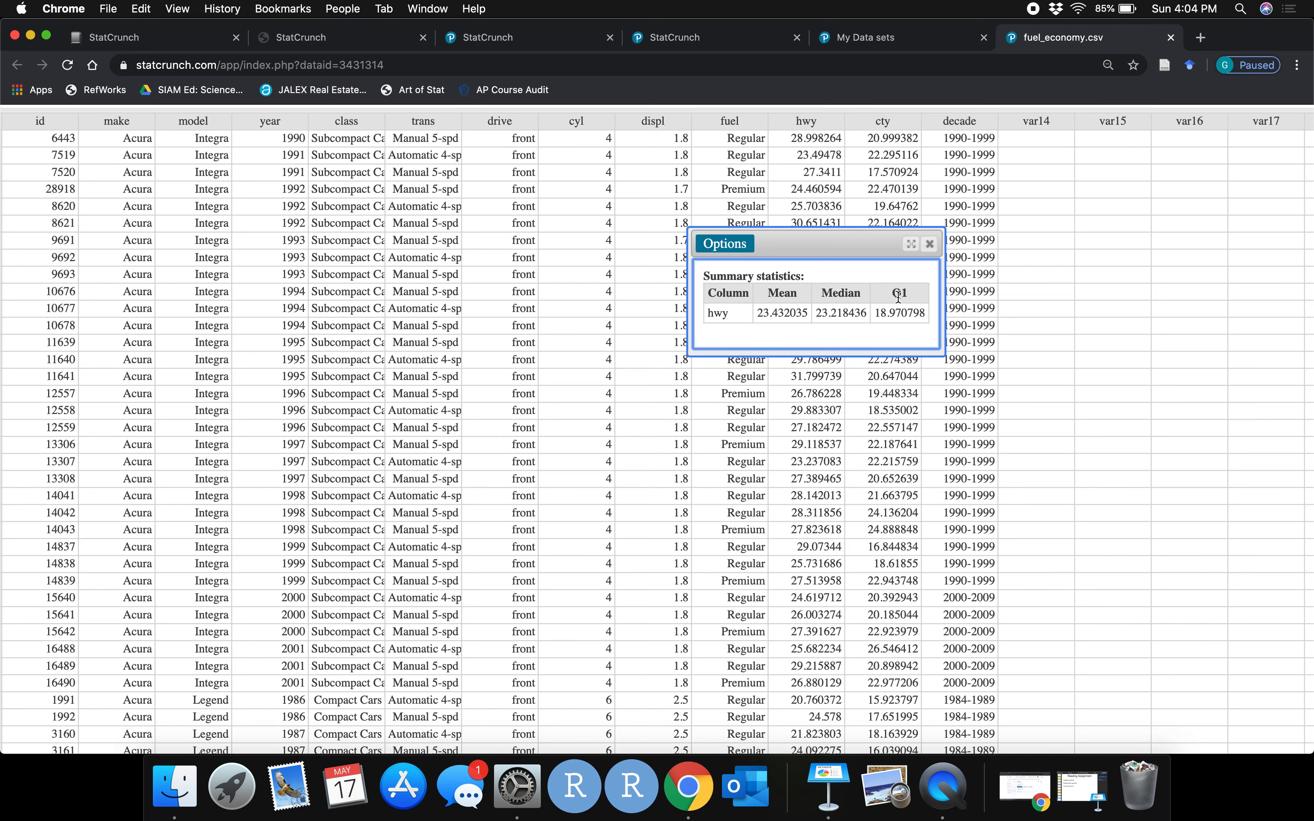
{"action": "left_click", "coordinate": [929, 246]}
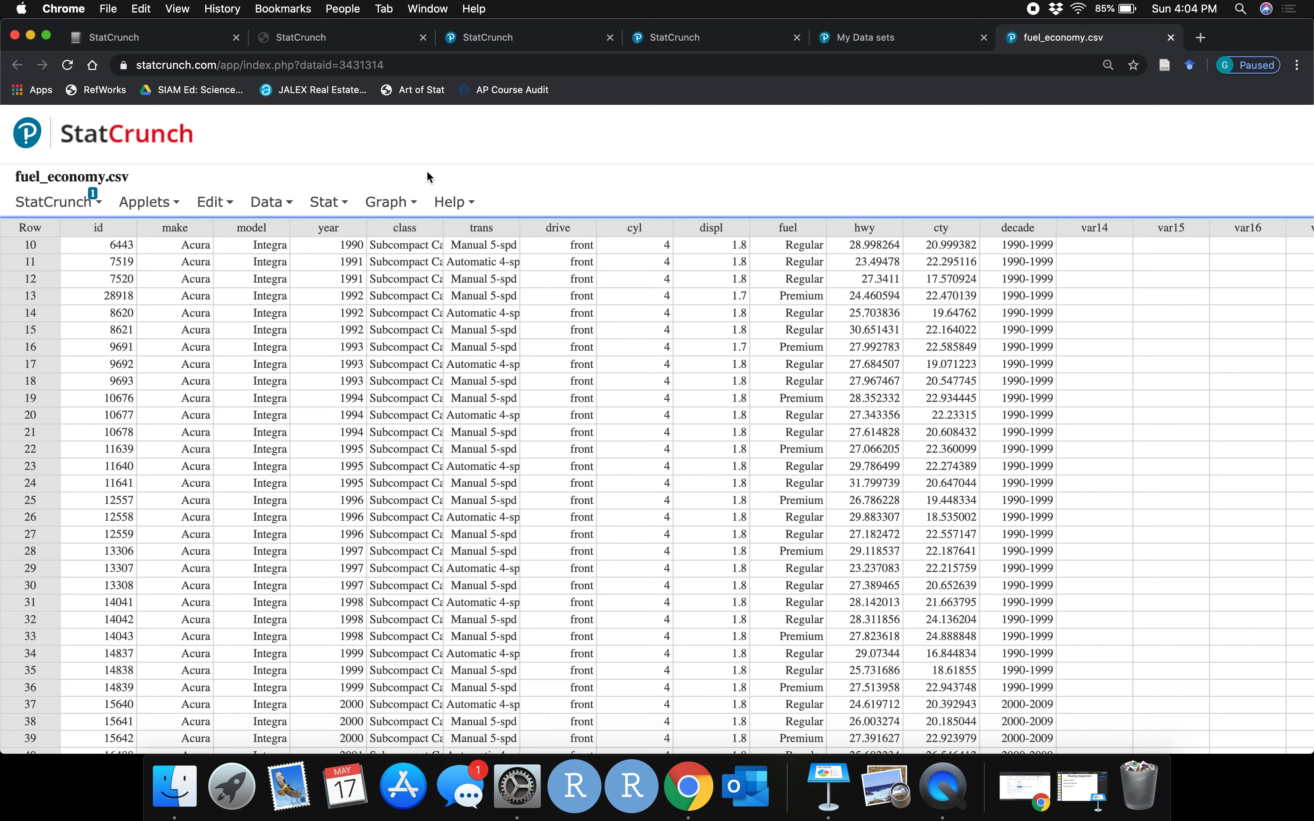
Reopen the hidden Summary Stats for hwy result from the session's results list and close it again
{"action": "left_click", "coordinate": [387, 202]}
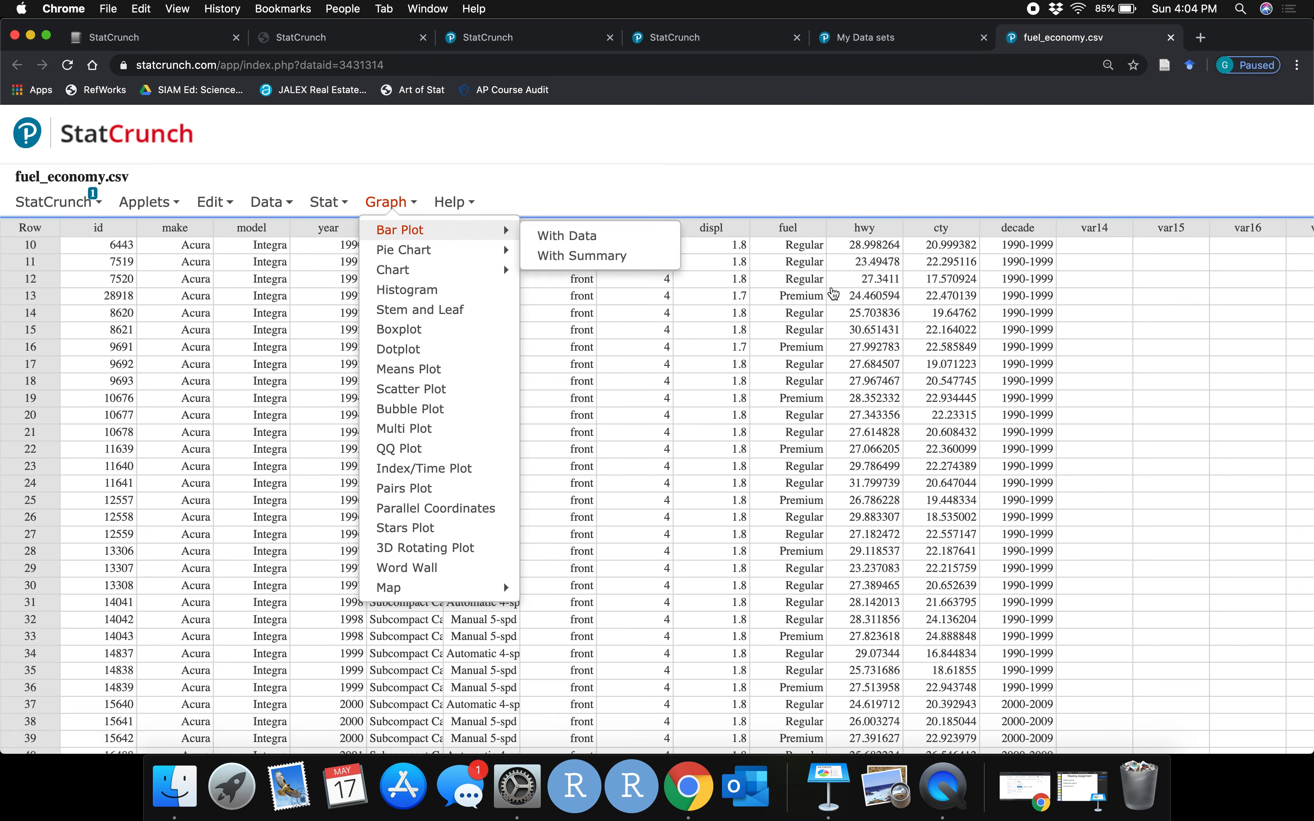
{"action": "left_click", "coordinate": [75, 209]}
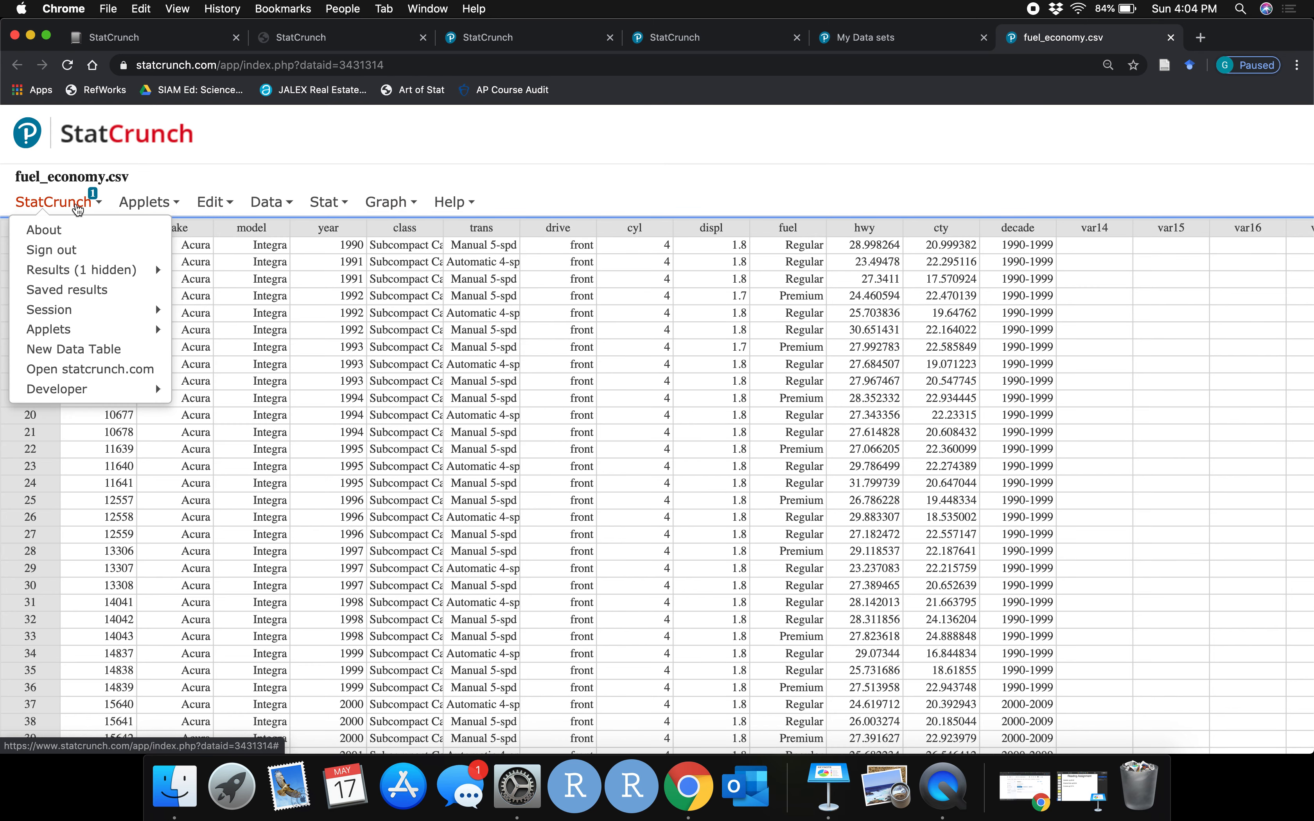
{"action": "mouse_move", "coordinate": [80, 281]}
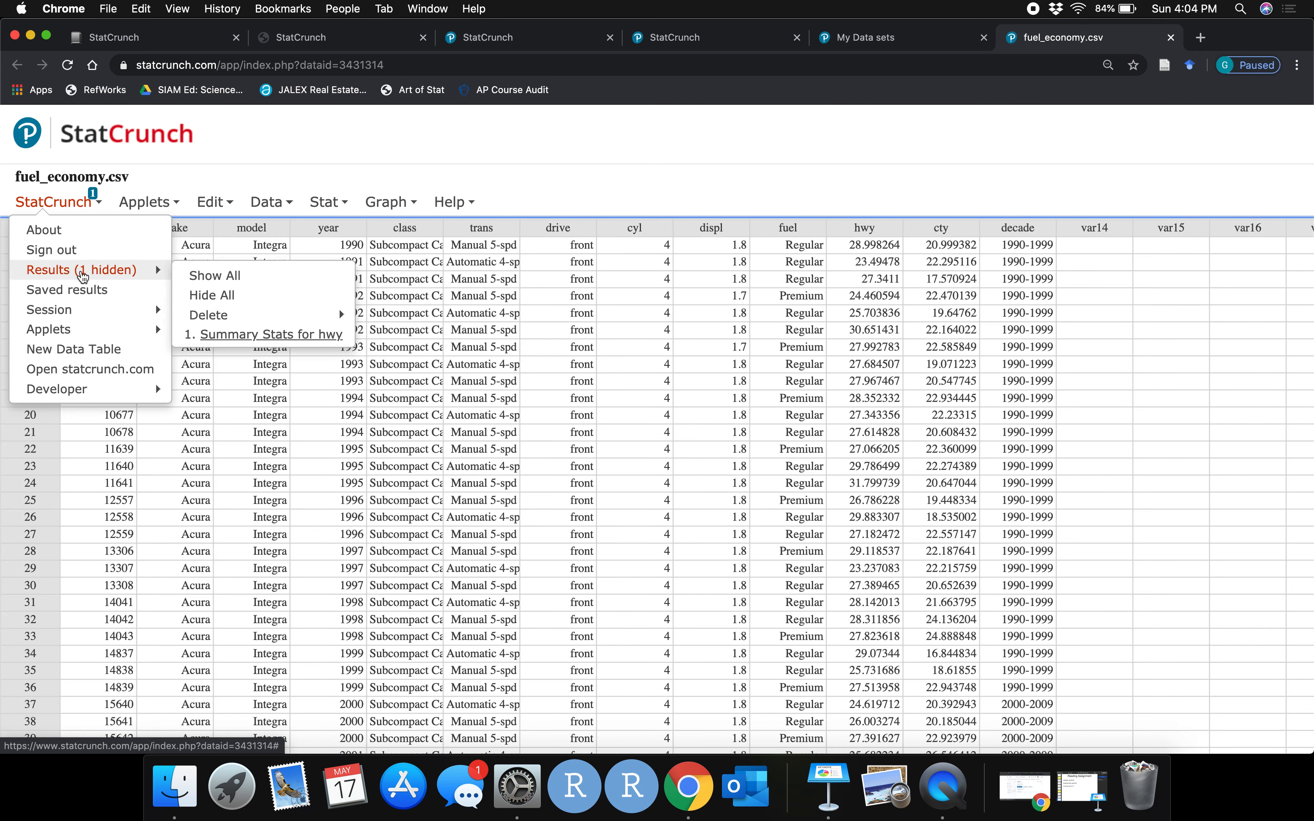
{"action": "left_click", "coordinate": [208, 333]}
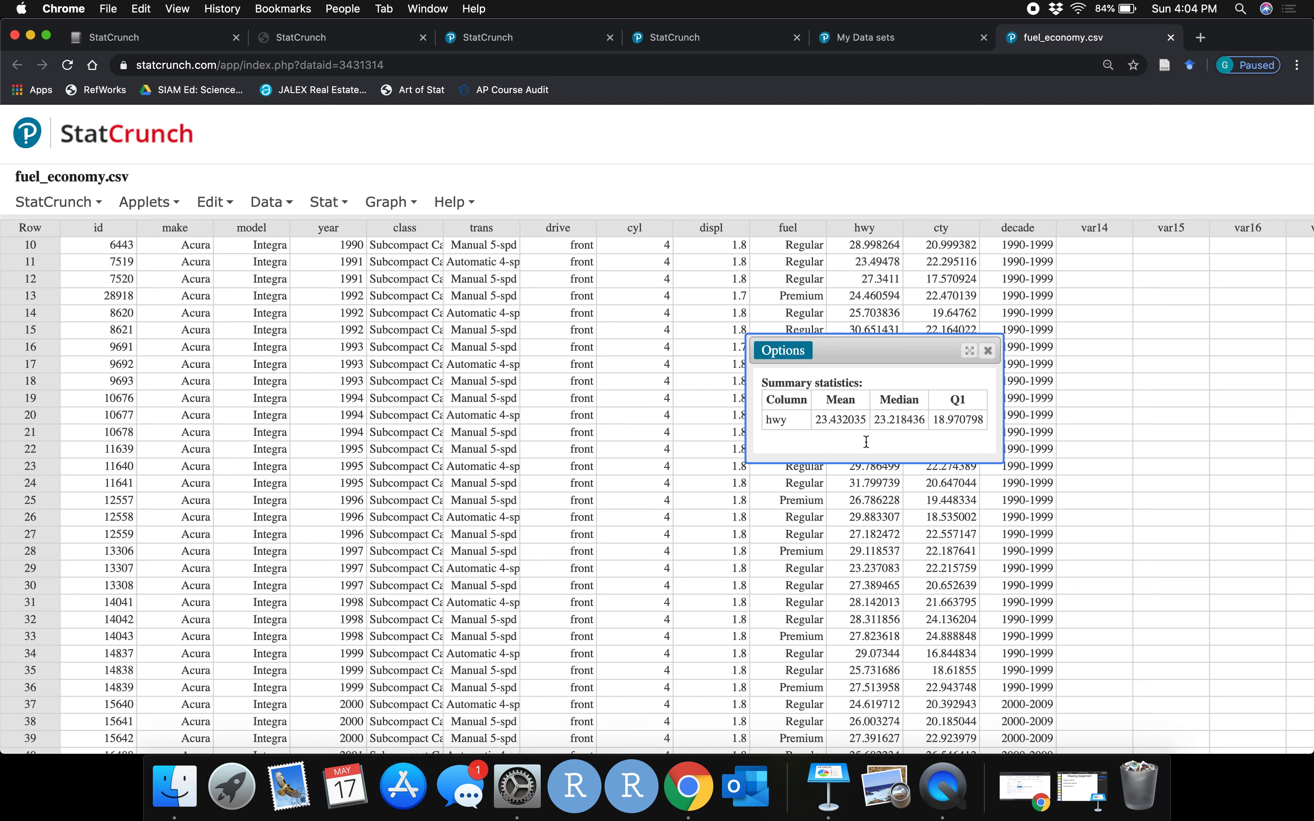
{"action": "left_click", "coordinate": [988, 350]}
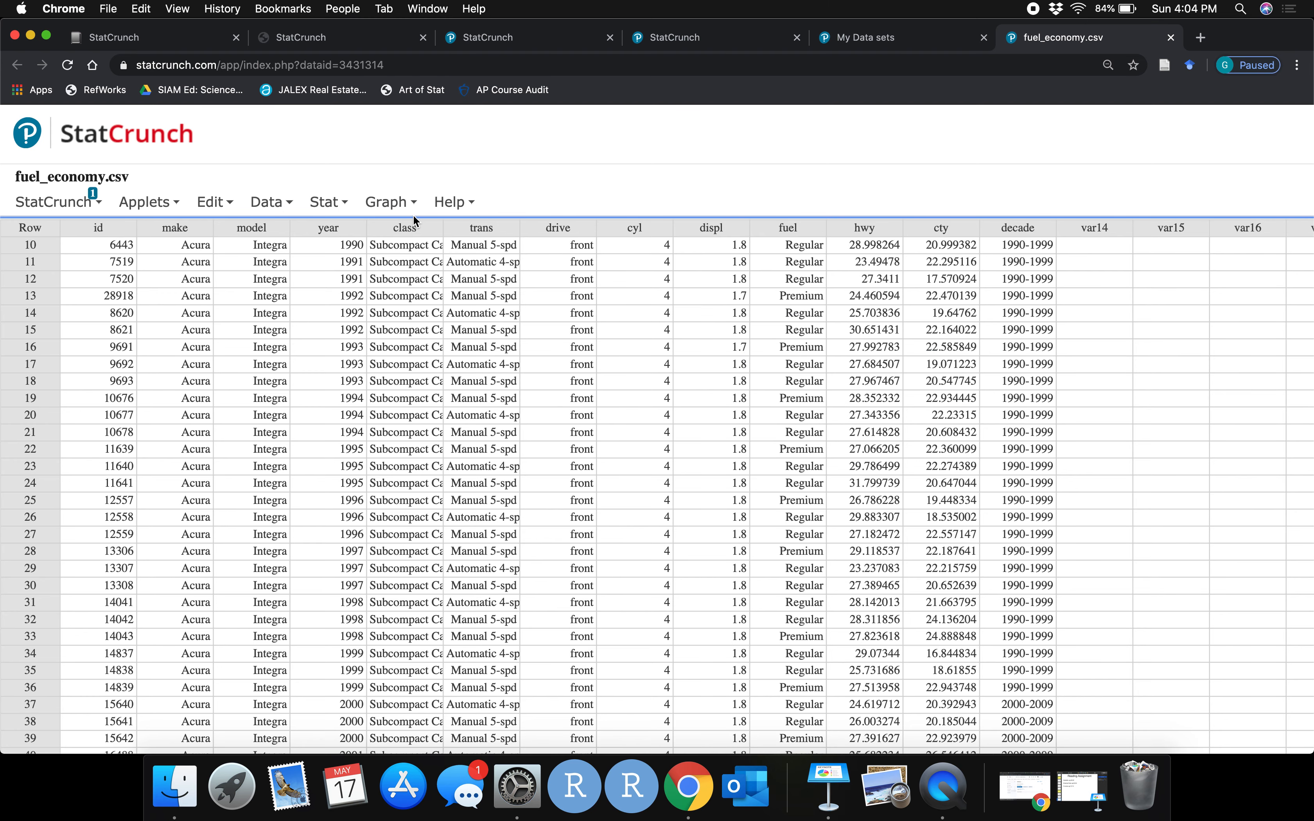
Create a histogram of the cty column and move the graph window into view
{"action": "left_click", "coordinate": [382, 203]}
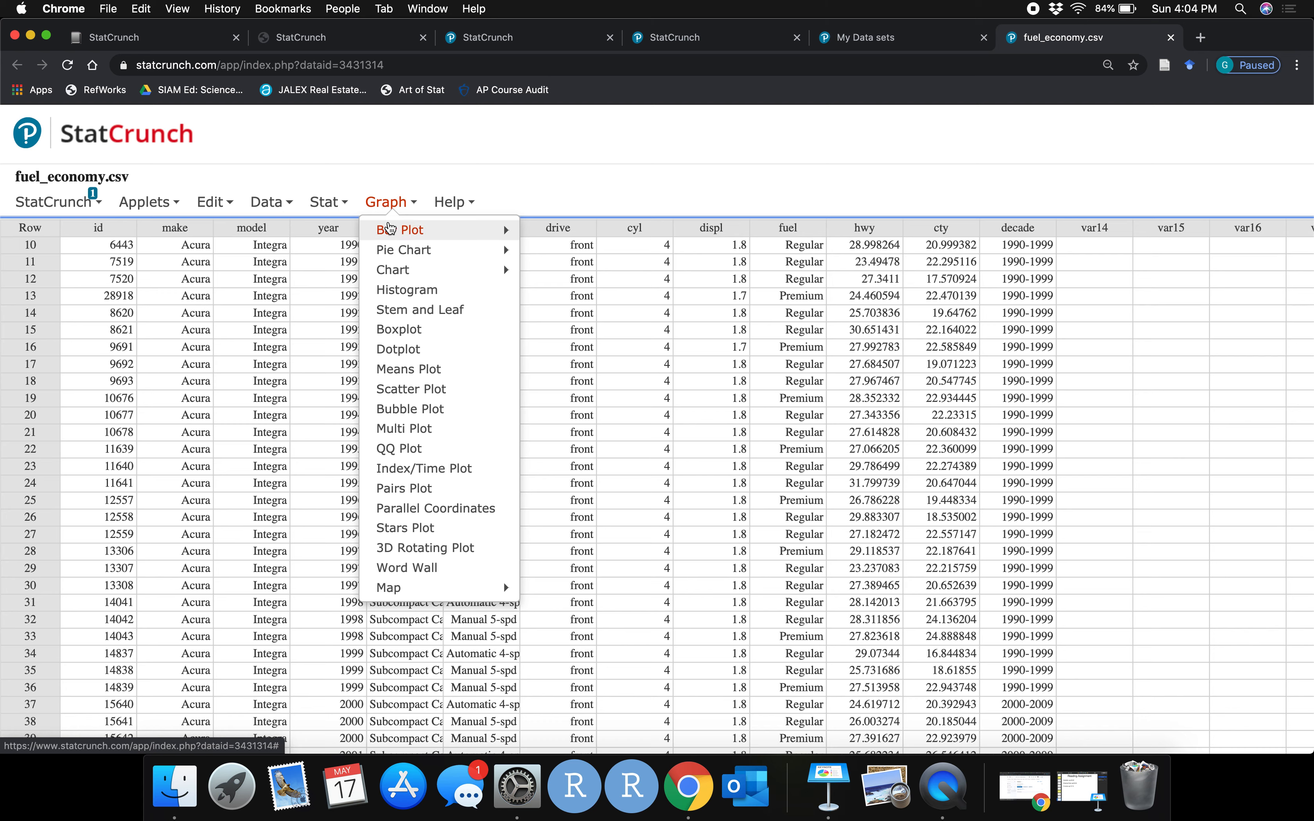
{"action": "mouse_move", "coordinate": [400, 254]}
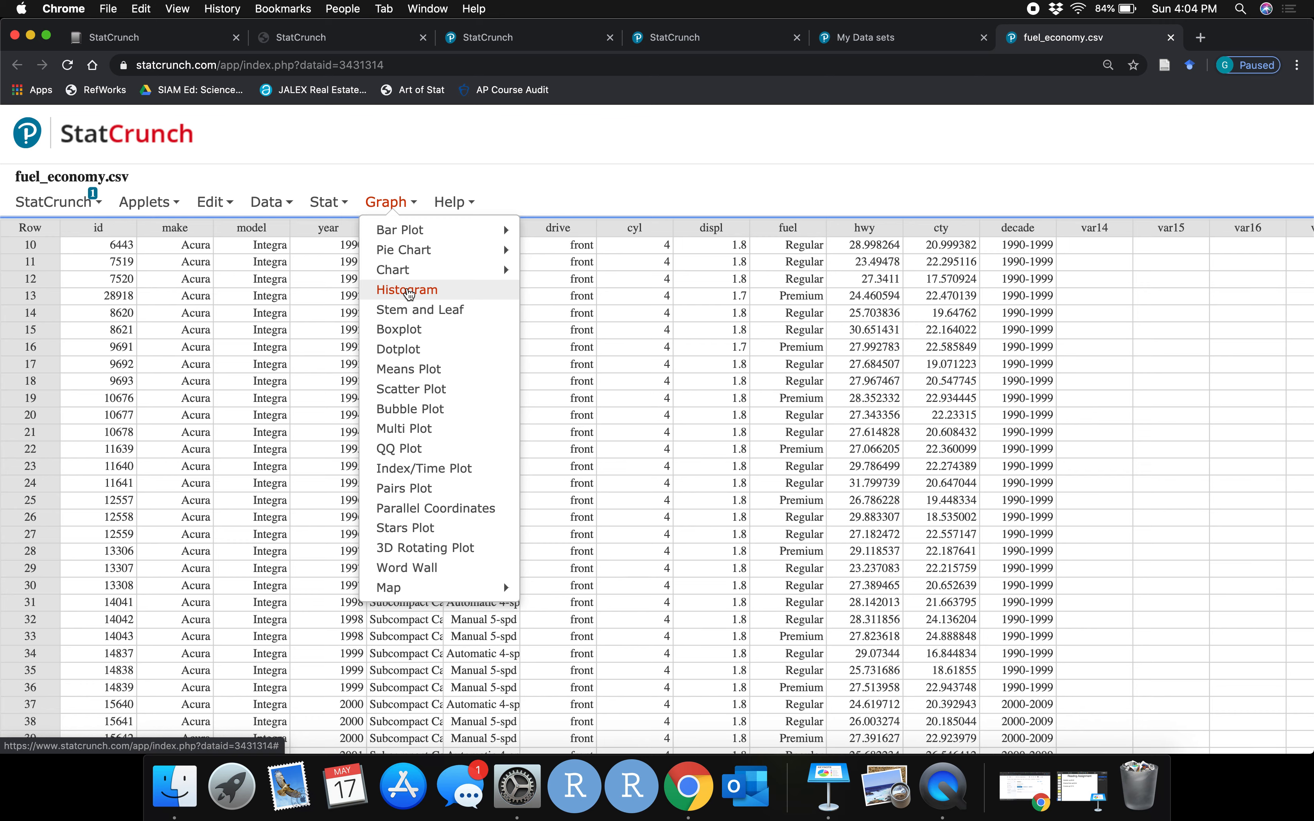
{"action": "left_click", "coordinate": [409, 294]}
{"action": "scroll", "coordinate": [630, 230], "scroll_direction": "down", "scroll_amount": 2}
{"action": "scroll", "coordinate": [630, 230], "scroll_direction": "down", "scroll_amount": 3}
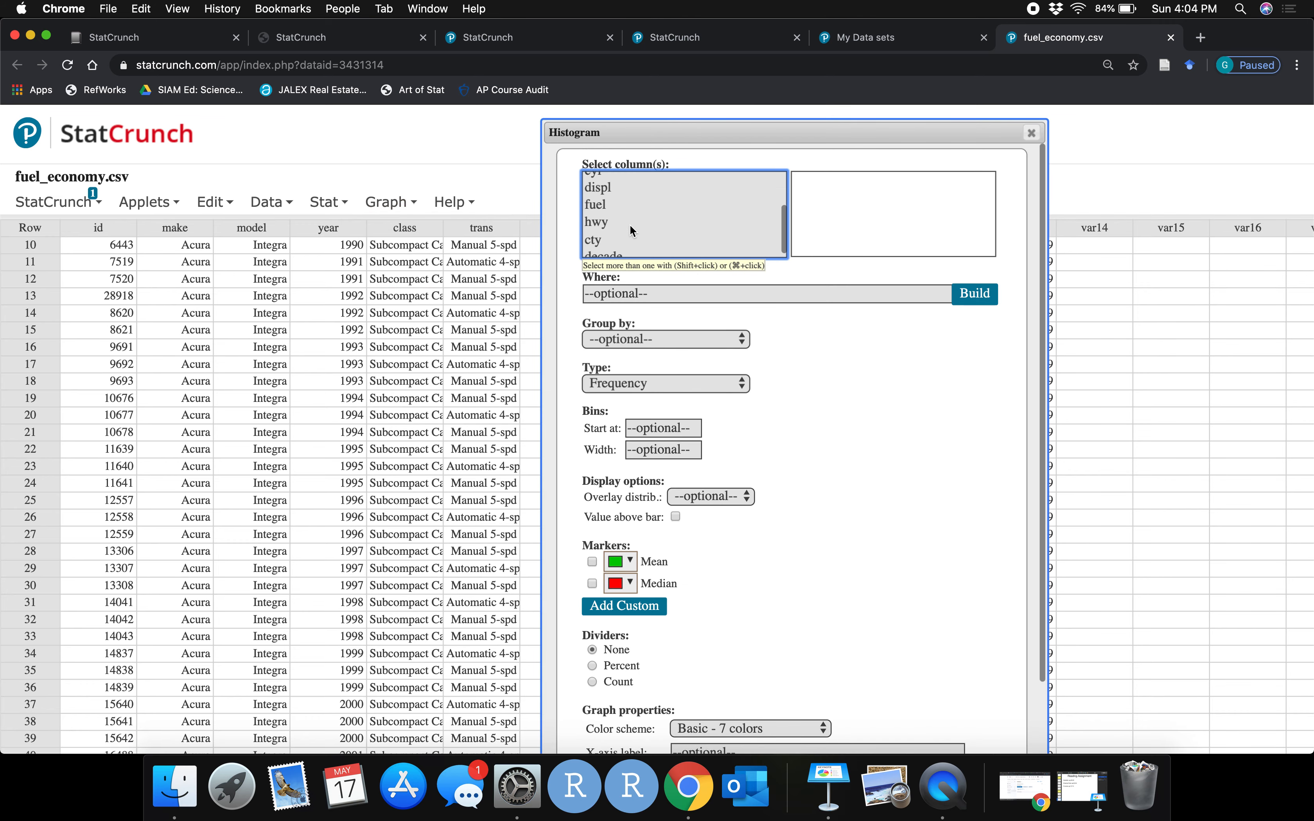
{"action": "left_click", "coordinate": [605, 237]}
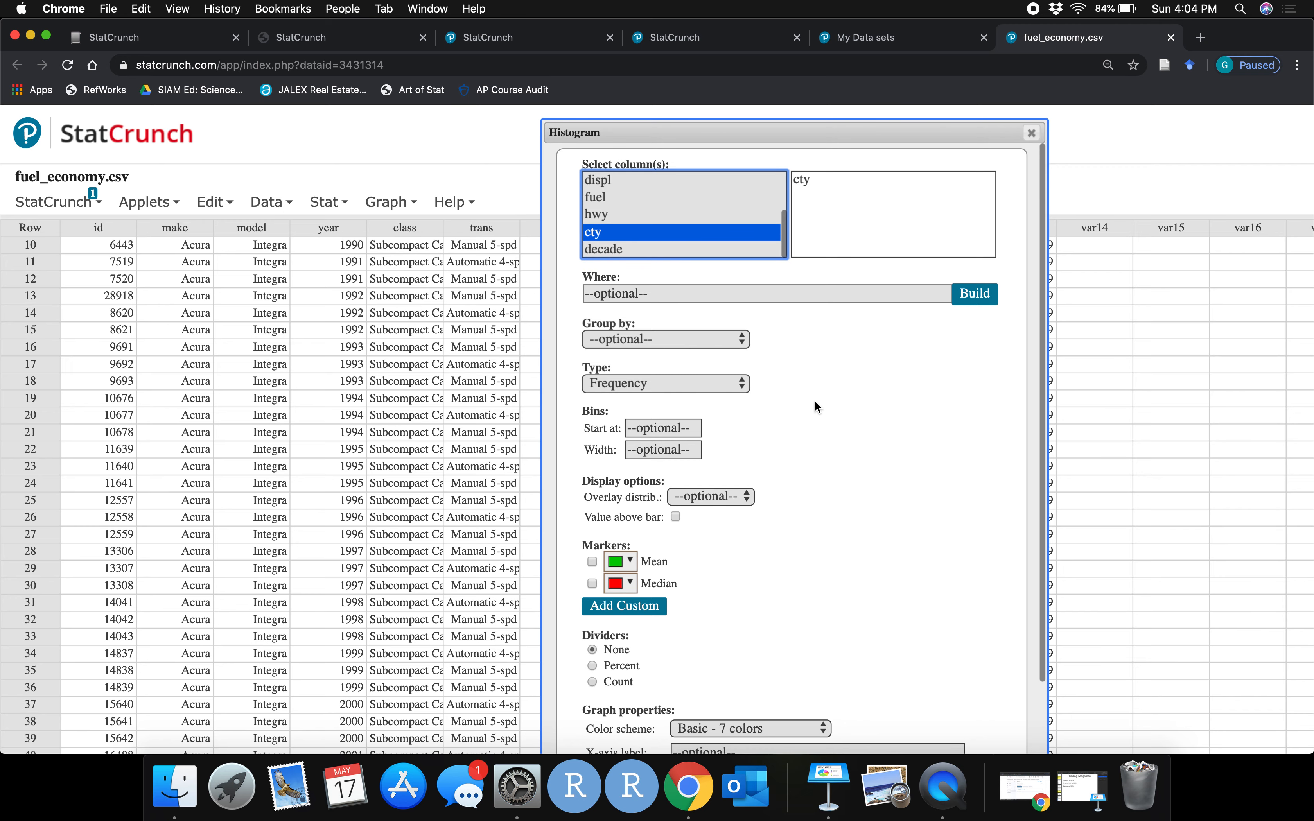
{"action": "scroll", "coordinate": [837, 512], "scroll_direction": "down", "scroll_amount": 2}
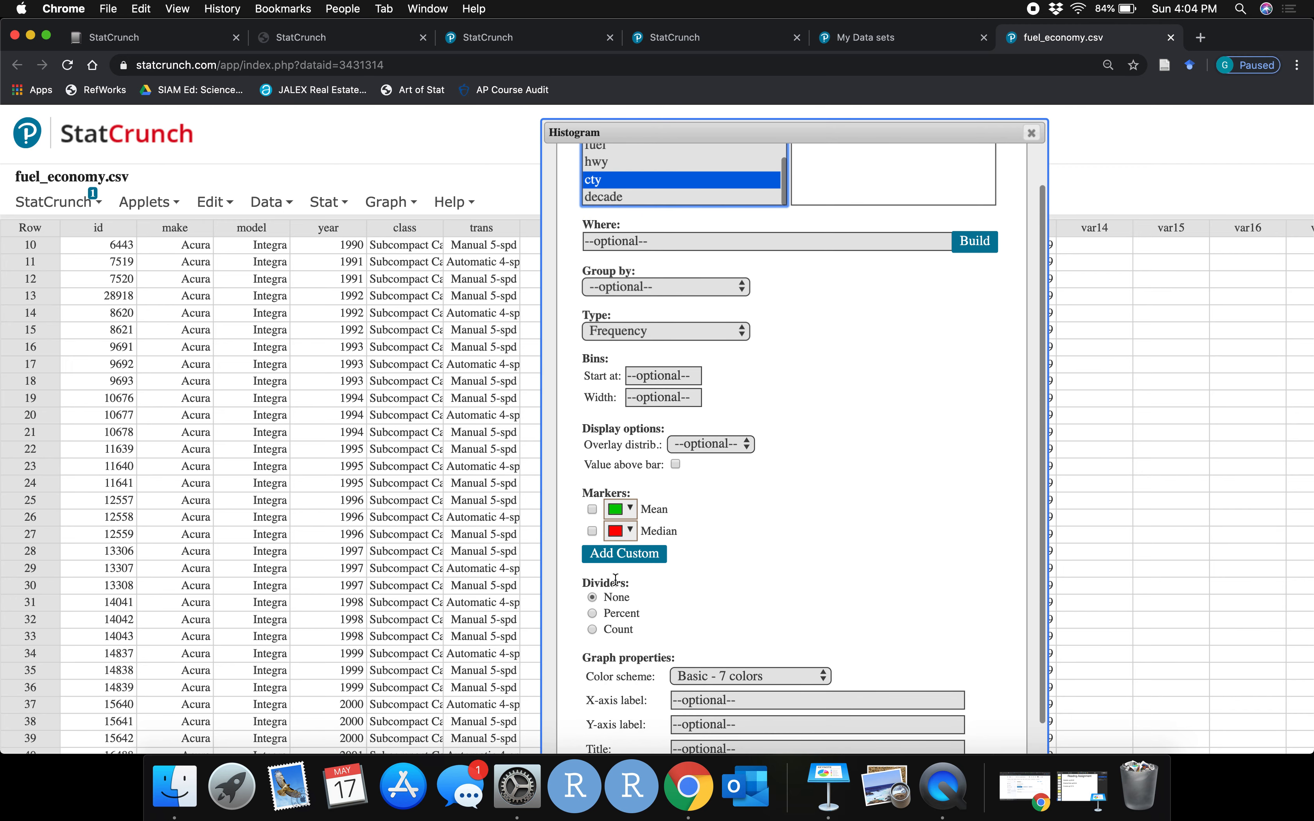
{"action": "scroll", "coordinate": [787, 598], "scroll_direction": "down", "scroll_amount": 5}
{"action": "left_click", "coordinate": [986, 712]}
{"action": "left_click_drag", "start_coordinate": [1105, 119], "coordinate": [532, 164]}
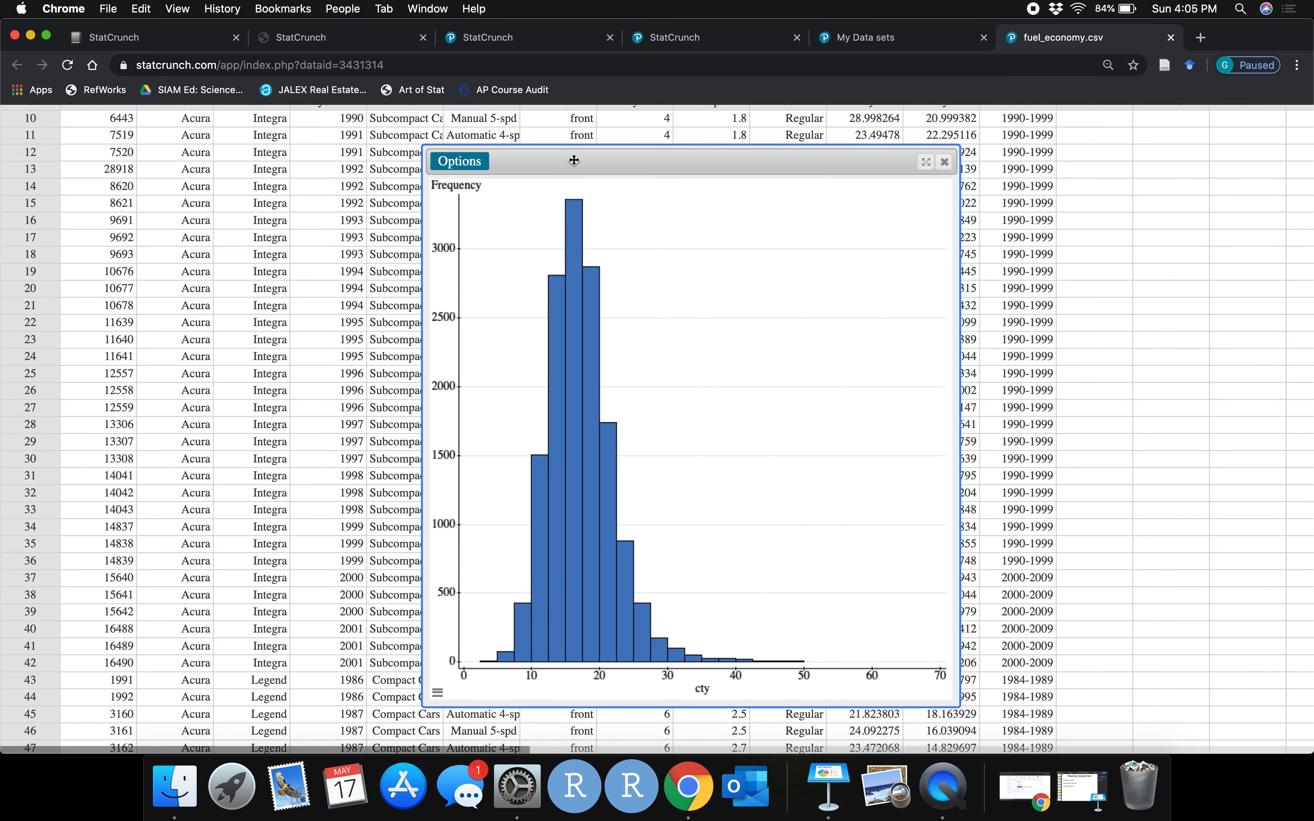
Save the histogram as a result titled Histogram, kept private
{"action": "left_click", "coordinate": [464, 167]}
{"action": "left_click", "coordinate": [463, 202]}
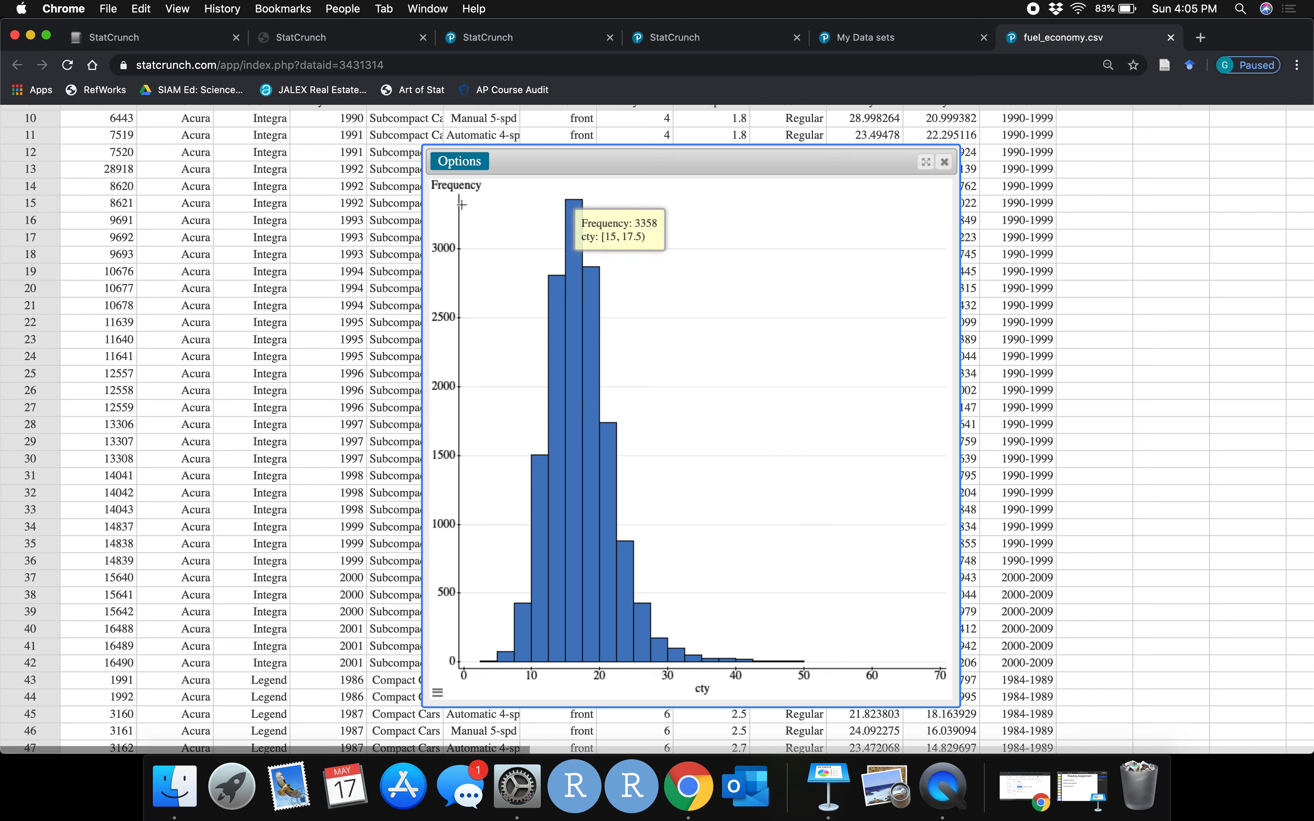
{"action": "left_click_drag", "start_coordinate": [654, 199], "coordinate": [492, 155]}
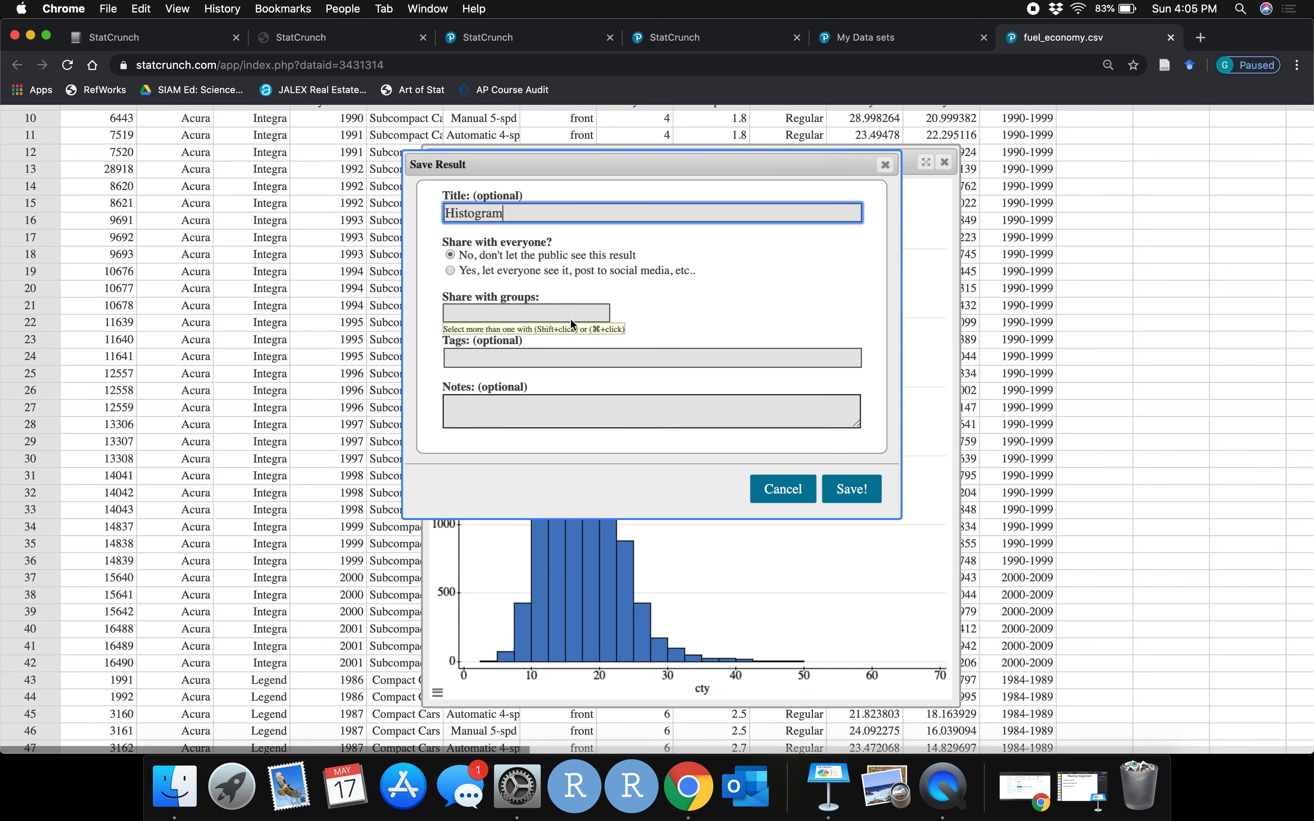
{"action": "scroll", "coordinate": [570, 323], "scroll_direction": "down", "scroll_amount": 1}
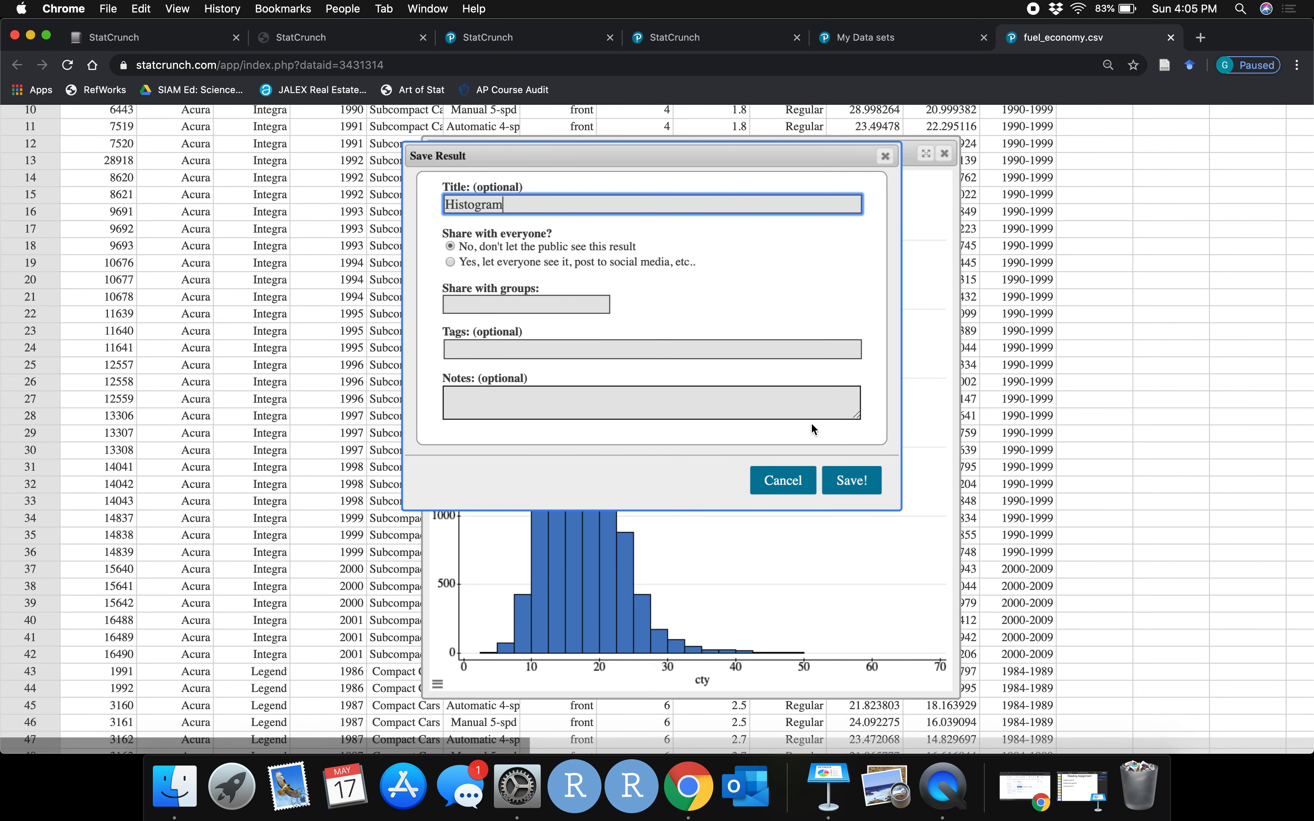
{"action": "left_click", "coordinate": [862, 482]}
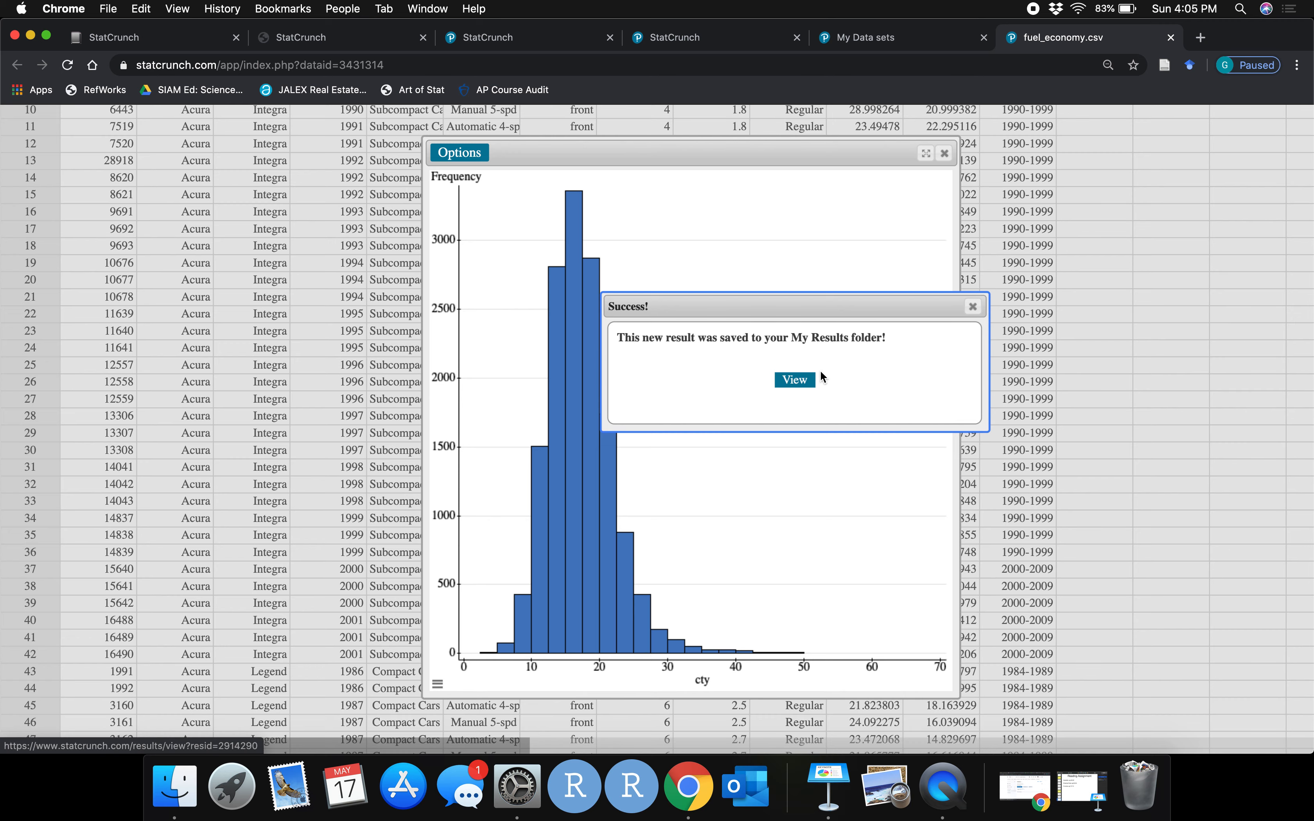
Open the saved histogram result page and scroll through it
{"action": "left_click", "coordinate": [795, 380]}
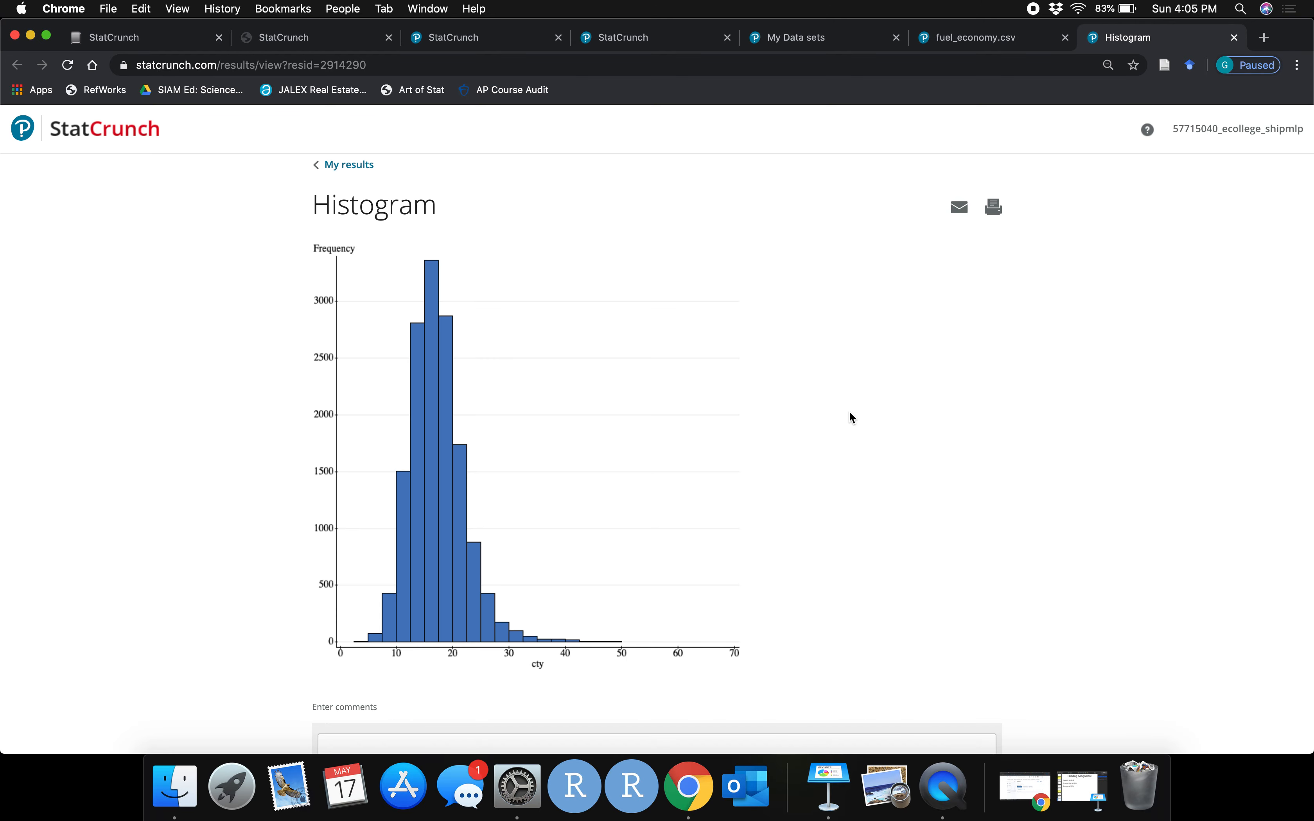
{"action": "scroll", "coordinate": [988, 458], "scroll_direction": "down", "scroll_amount": 8}
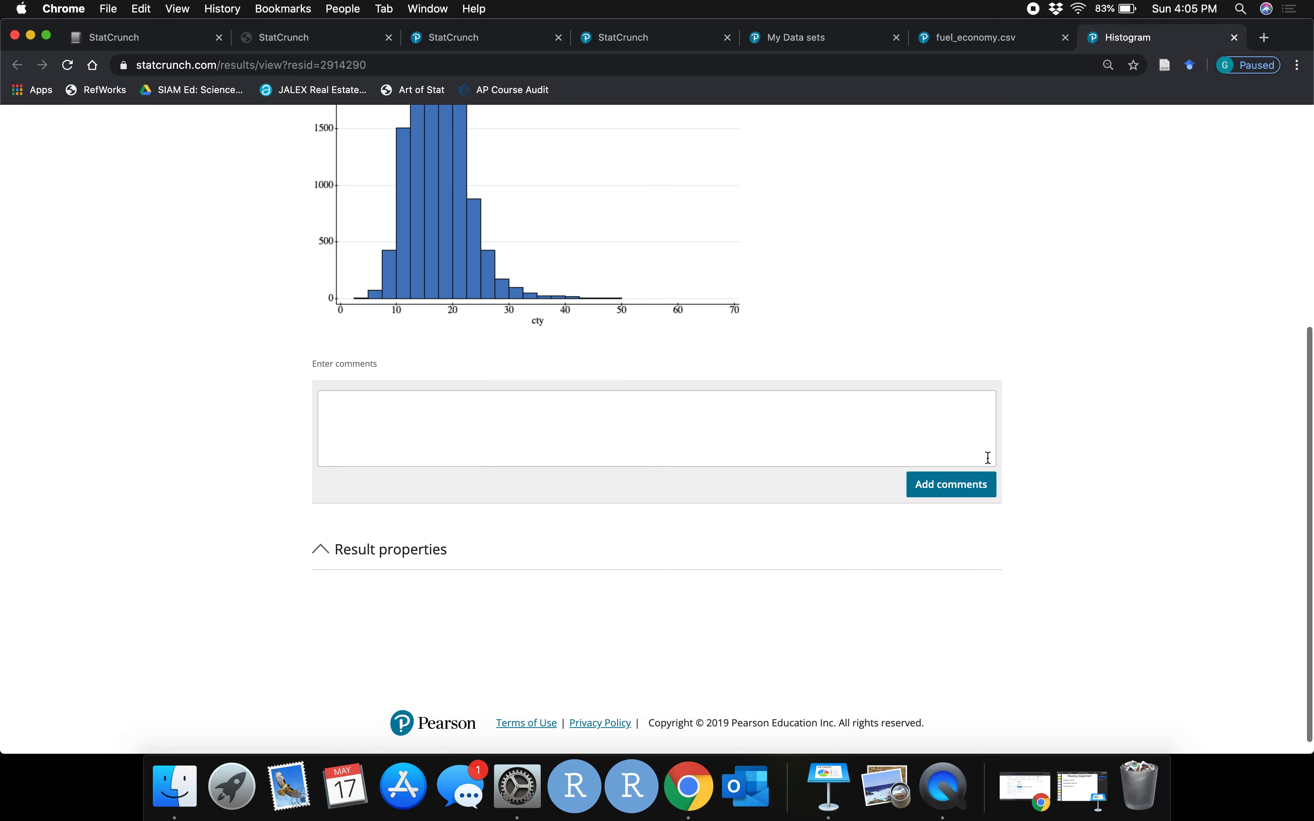
{"action": "scroll", "coordinate": [988, 458], "scroll_direction": "up", "scroll_amount": 8}
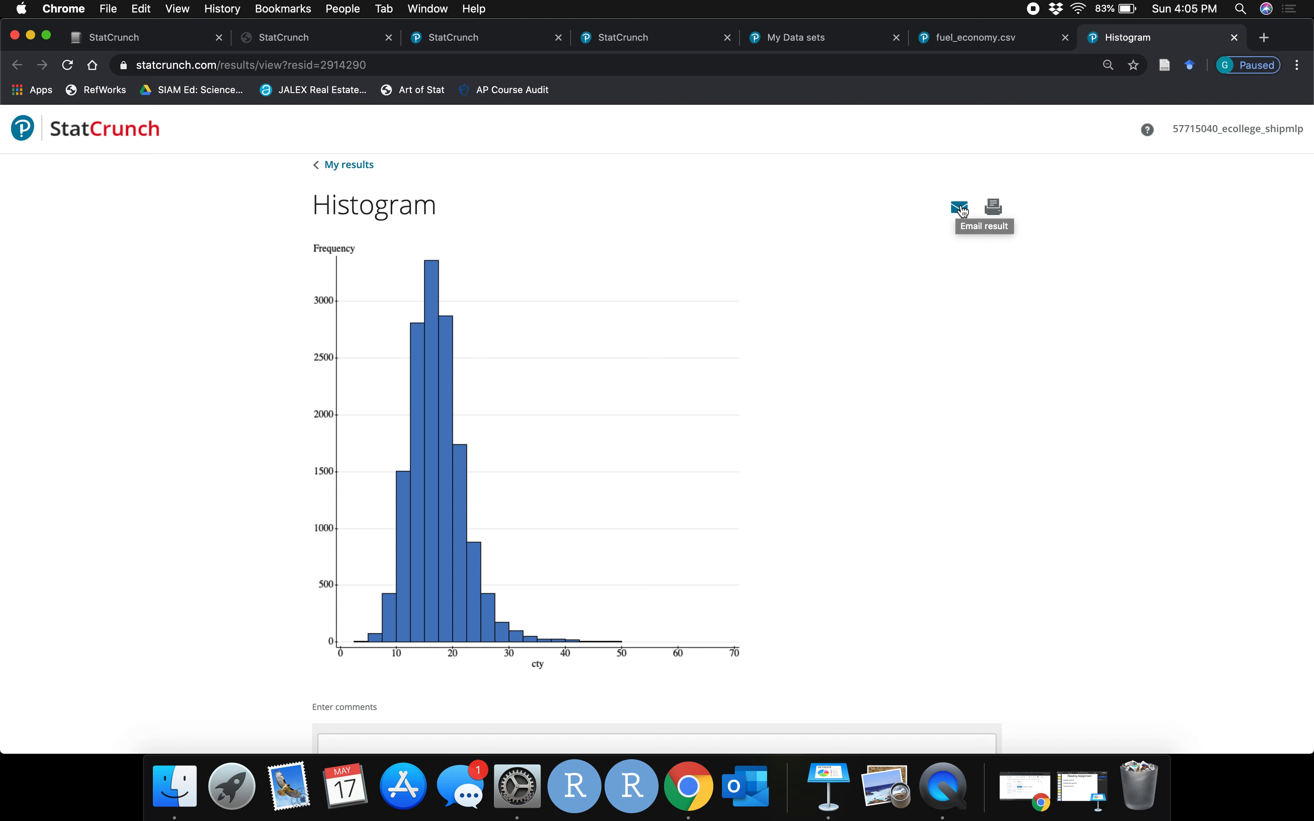
Print the histogram result page to a PDF named Histogram on the Desktop
{"action": "left_click", "coordinate": [995, 209]}
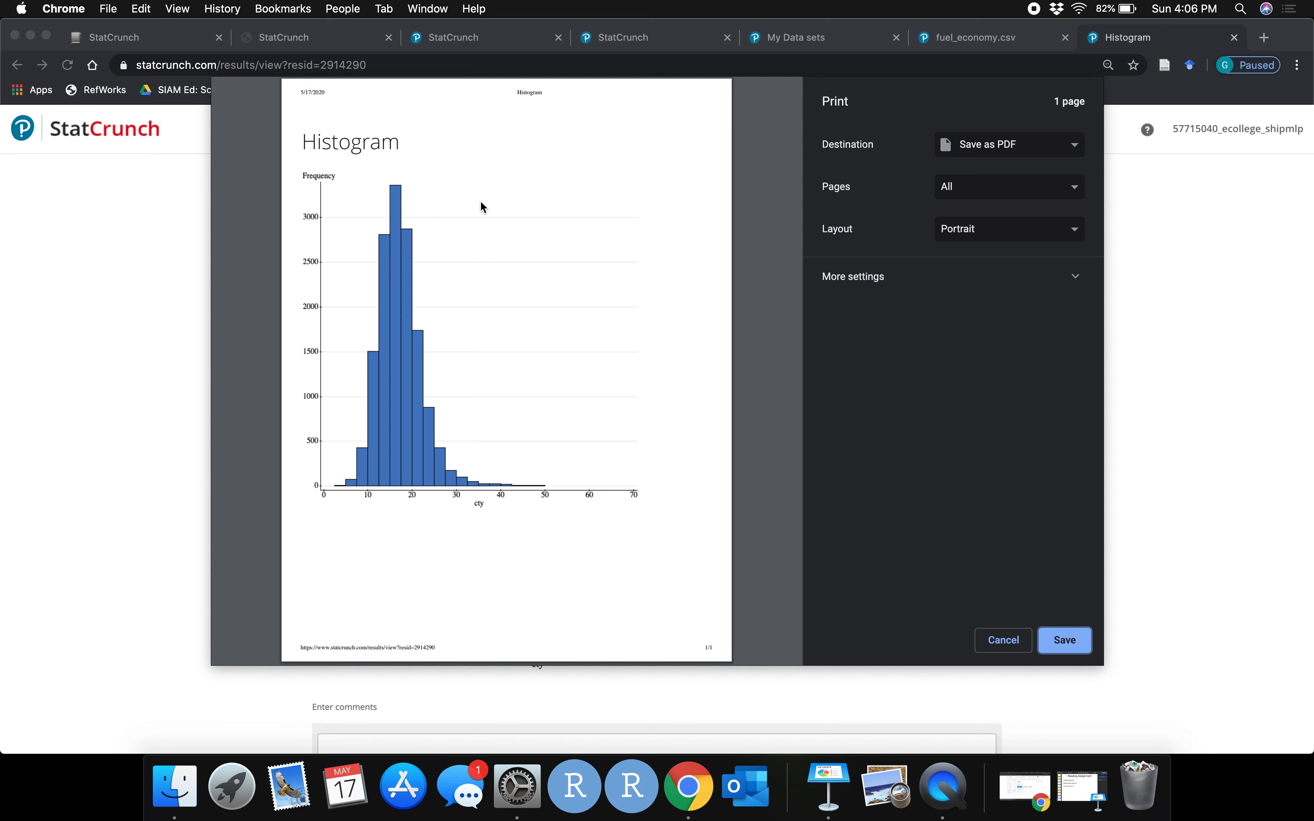
{"action": "left_click", "coordinate": [1068, 644]}
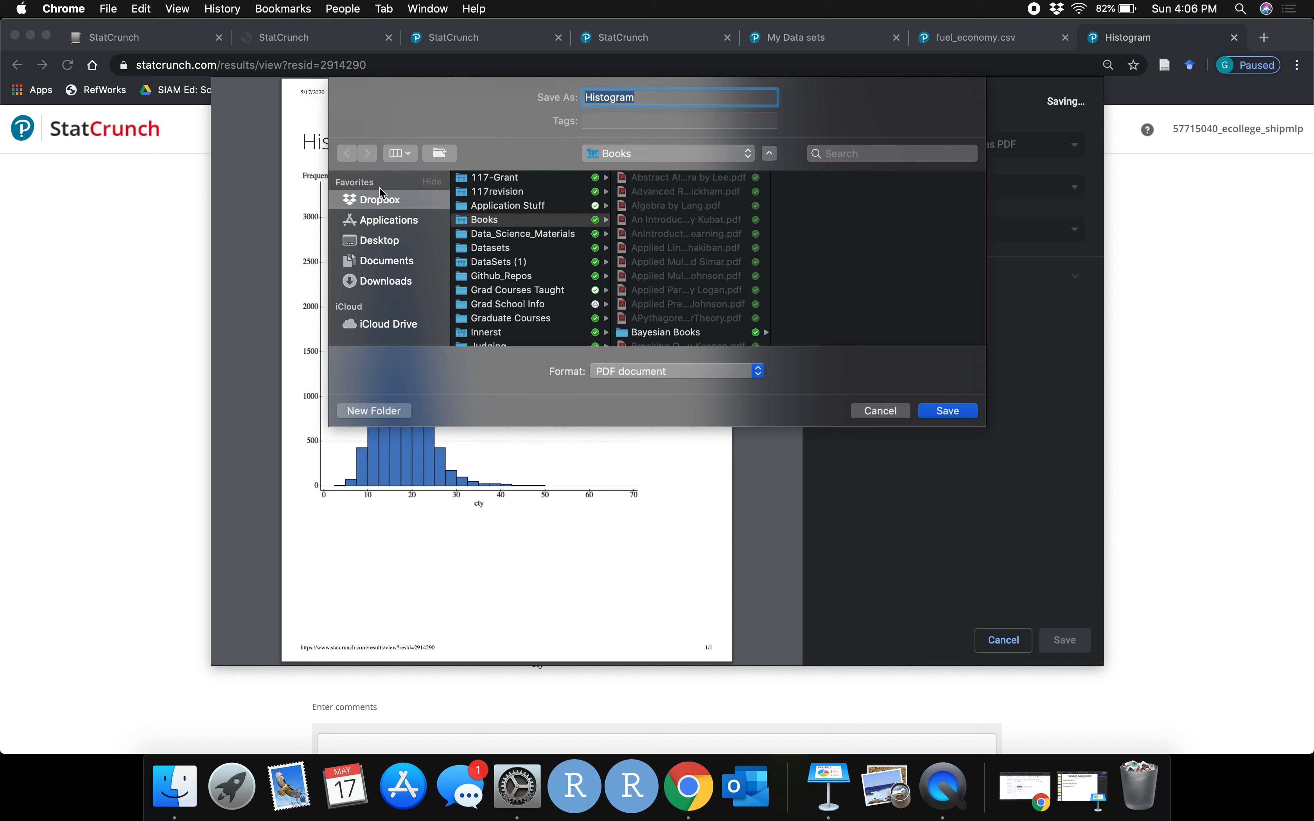
{"action": "left_click", "coordinate": [381, 243]}
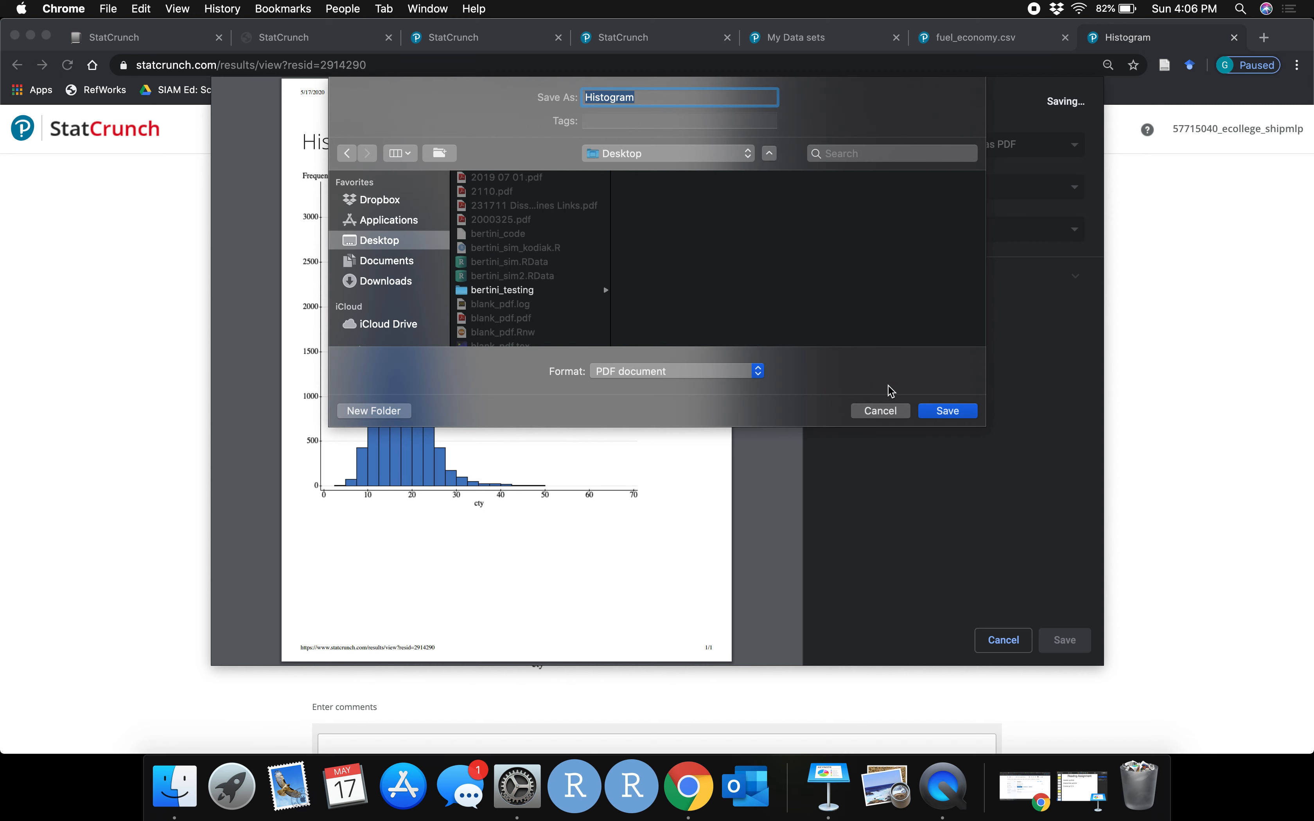
{"action": "left_click", "coordinate": [952, 412]}
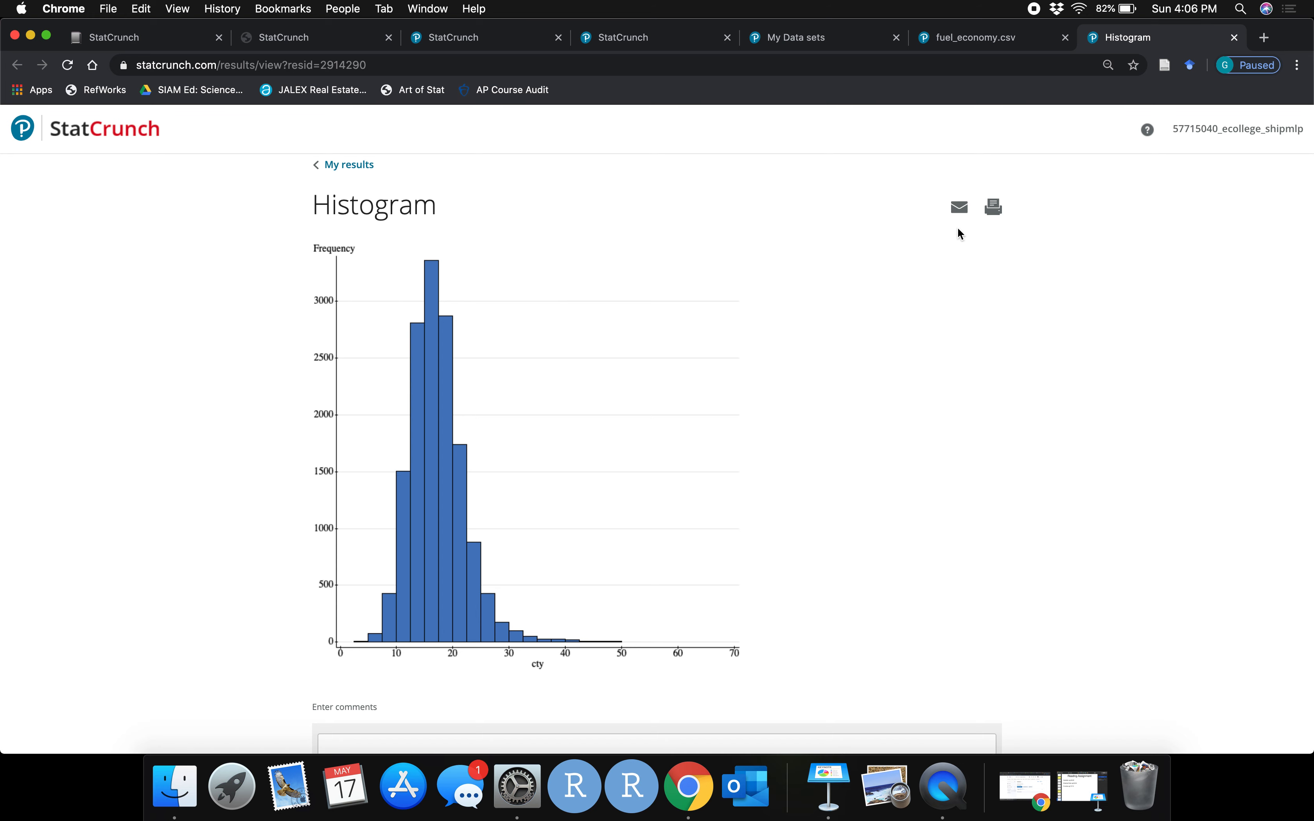
{"action": "left_click", "coordinate": [970, 216]}
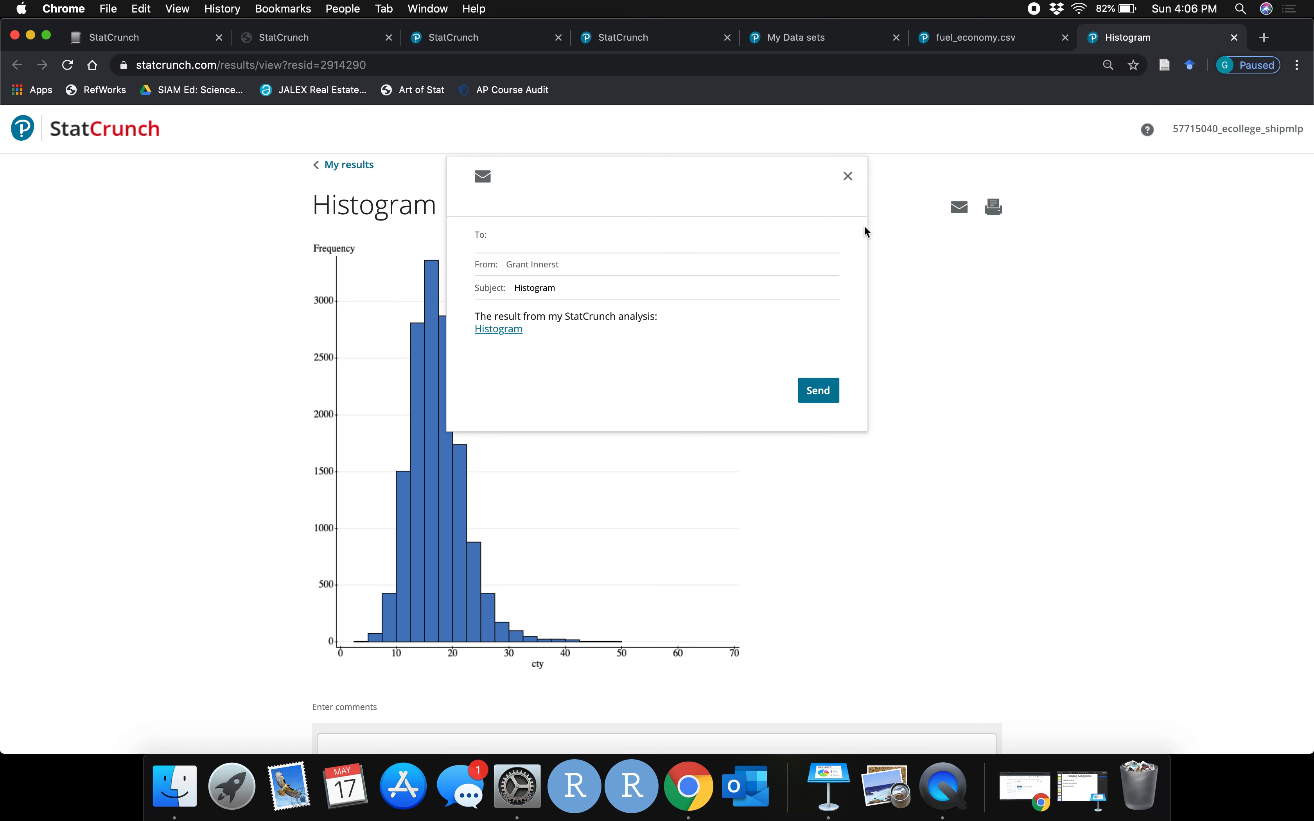
{"action": "scroll", "coordinate": [537, 284], "scroll_direction": "down", "scroll_amount": 3}
{"action": "scroll", "coordinate": [537, 284], "scroll_direction": "up", "scroll_amount": 2}
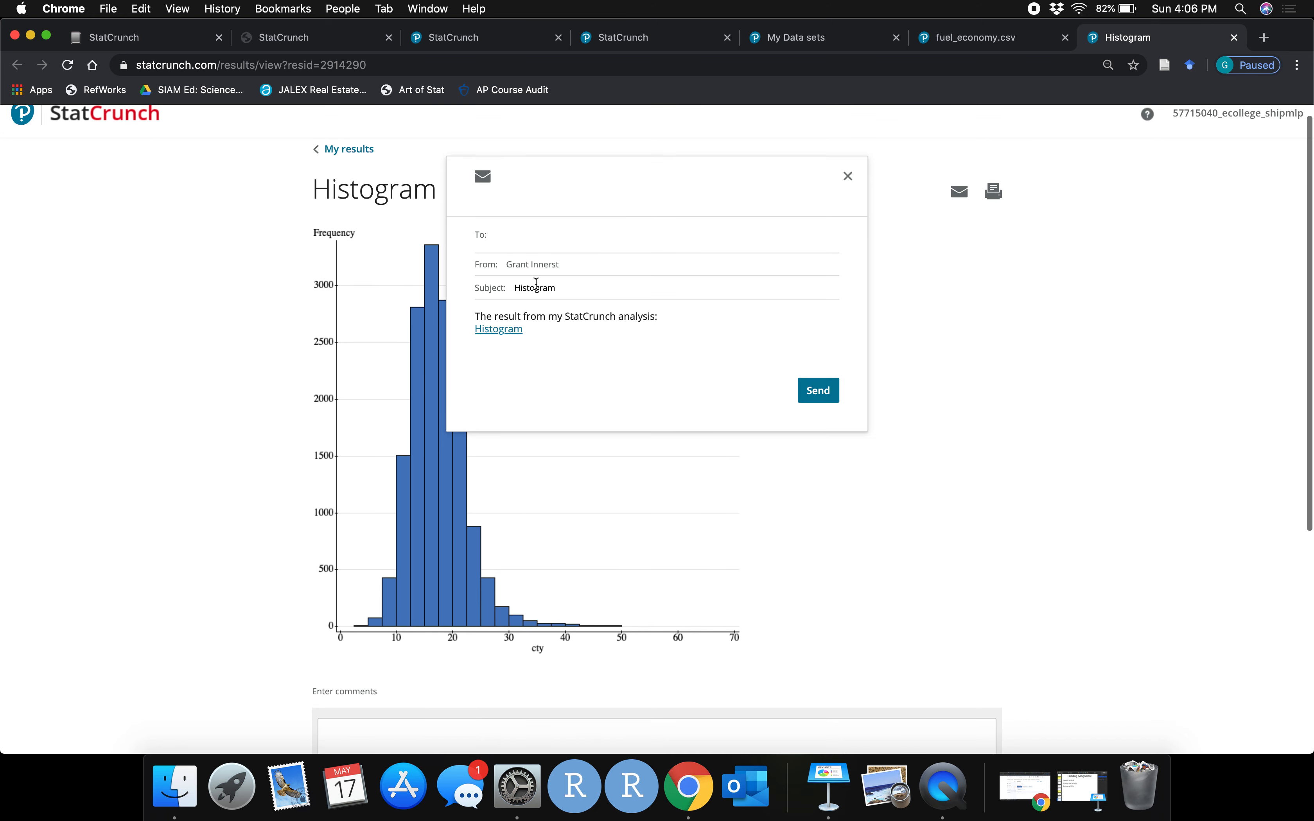
{"action": "left_click", "coordinate": [847, 176]}
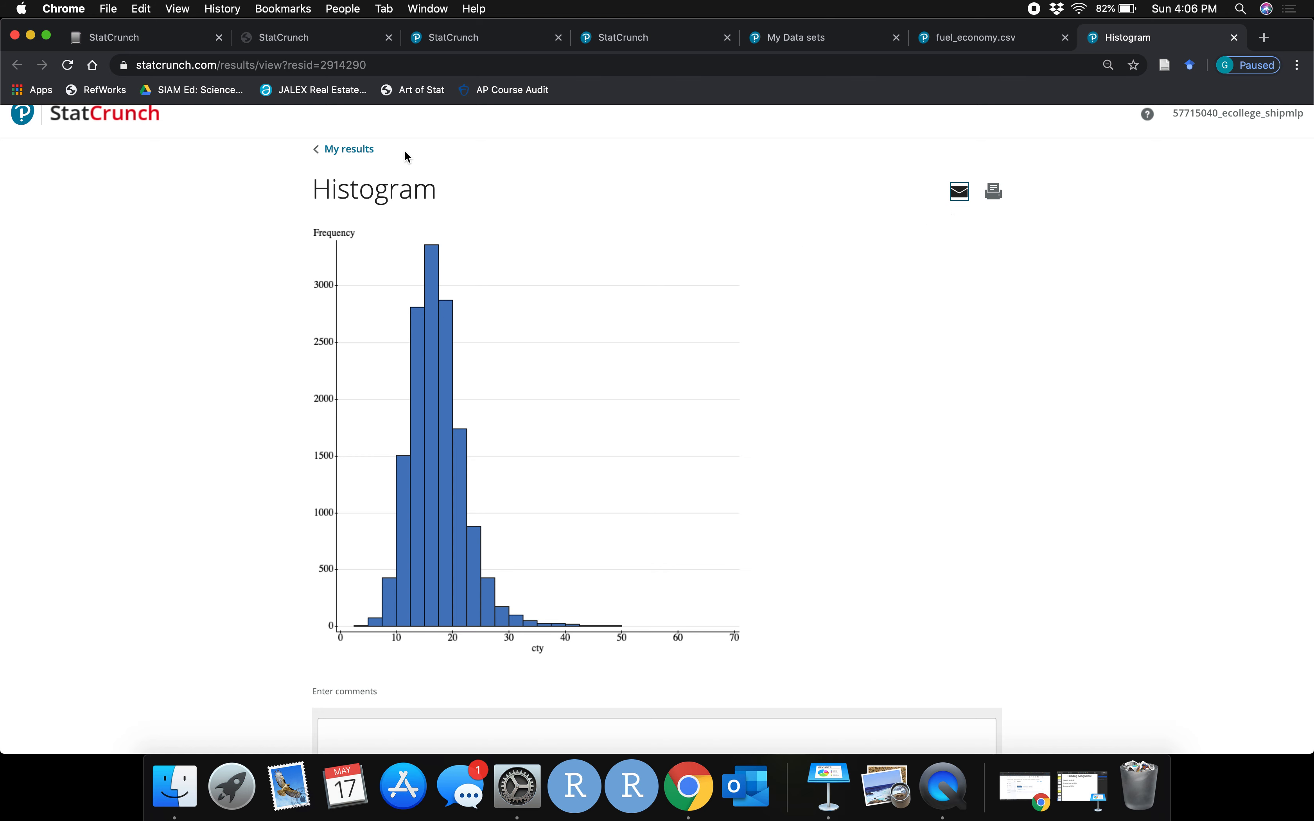
Check the My results list, close that tab, and dismiss the save confirmation in the data set
{"action": "left_click", "coordinate": [357, 149]}
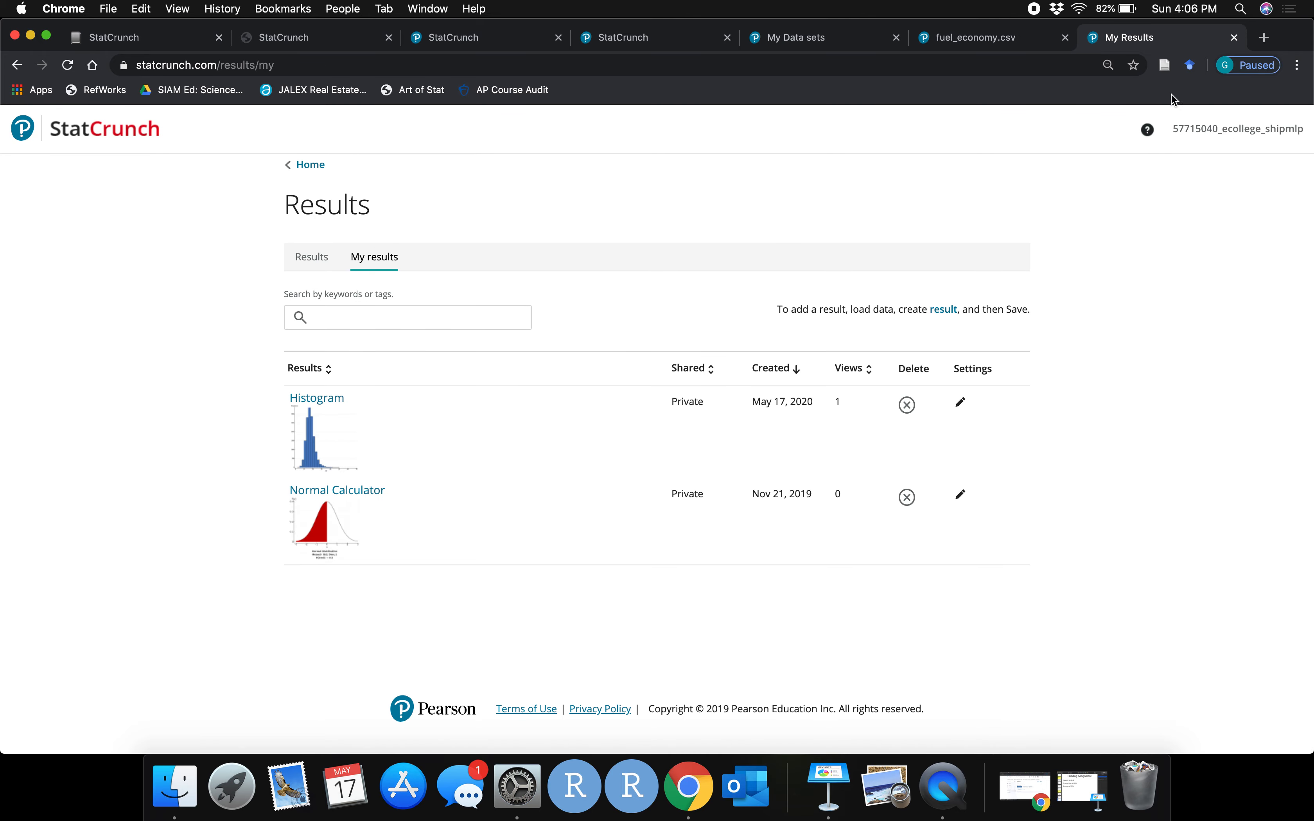
{"action": "left_click", "coordinate": [1234, 38]}
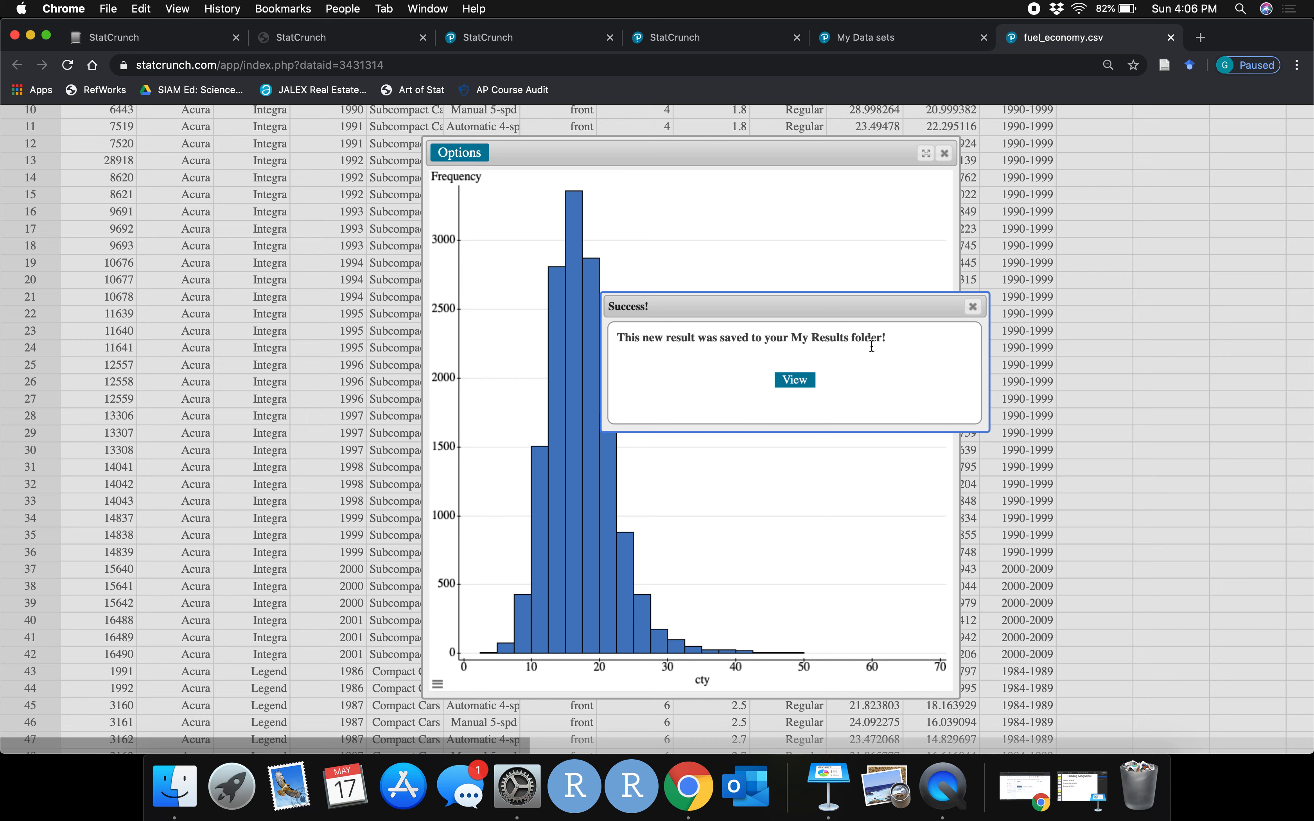
{"action": "left_click", "coordinate": [973, 307]}
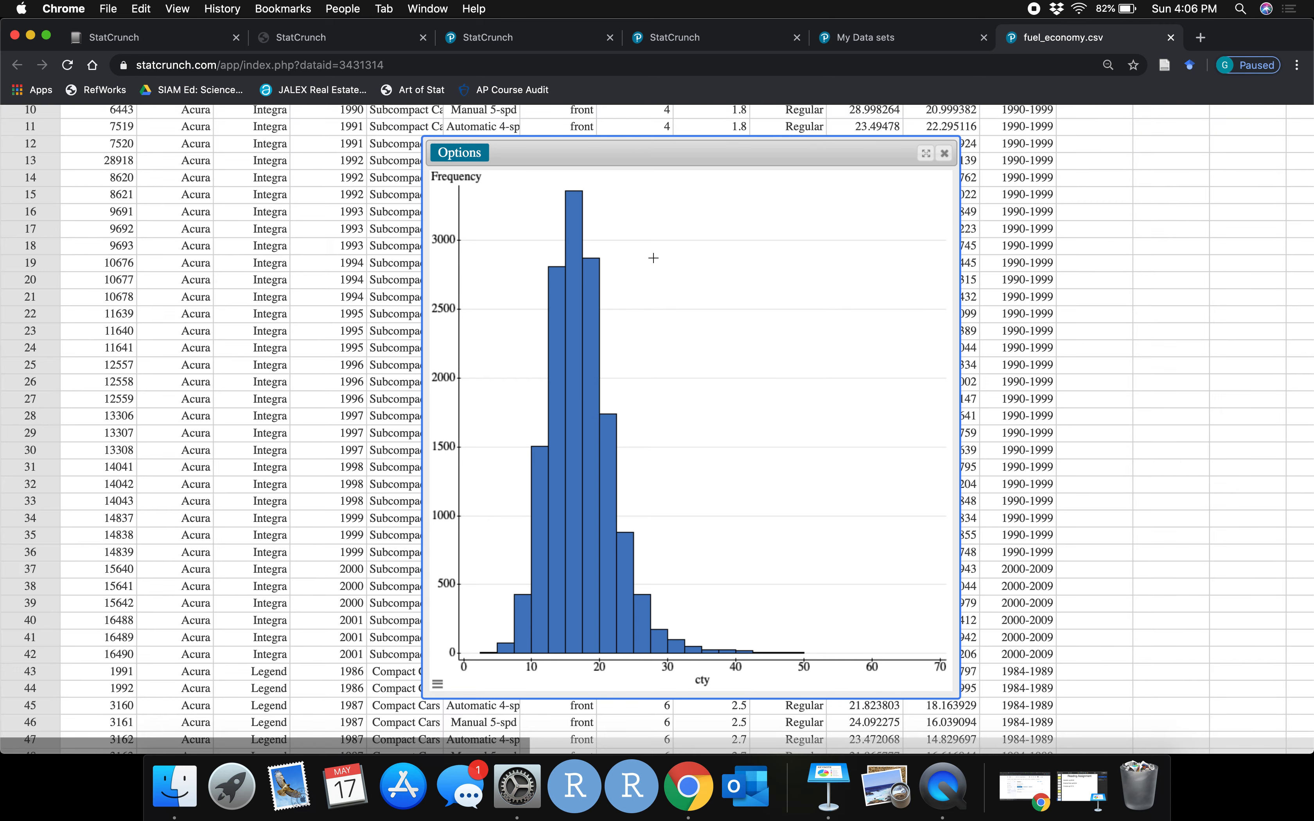
Download the histogram graph as histogram.png and close the graph window
{"action": "left_click", "coordinate": [481, 158]}
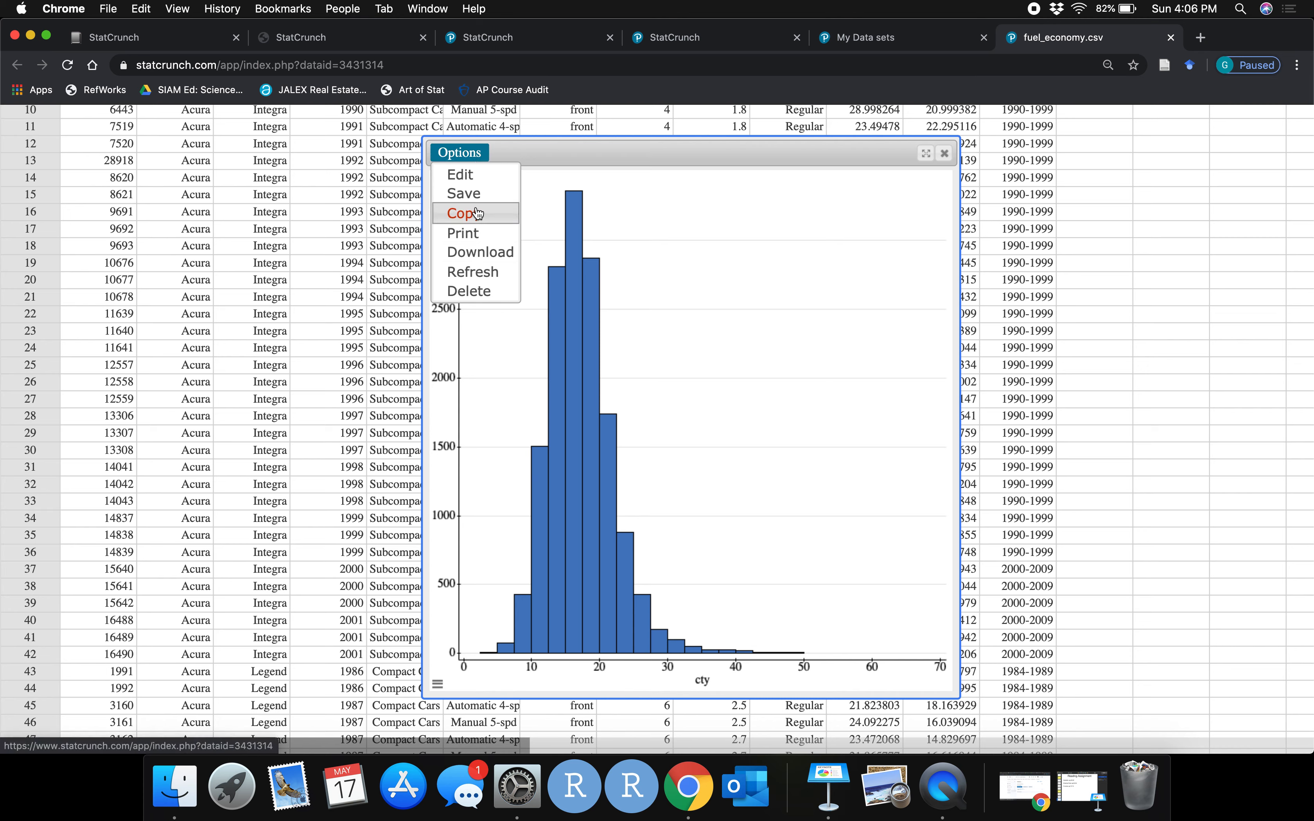
{"action": "left_click", "coordinate": [470, 253]}
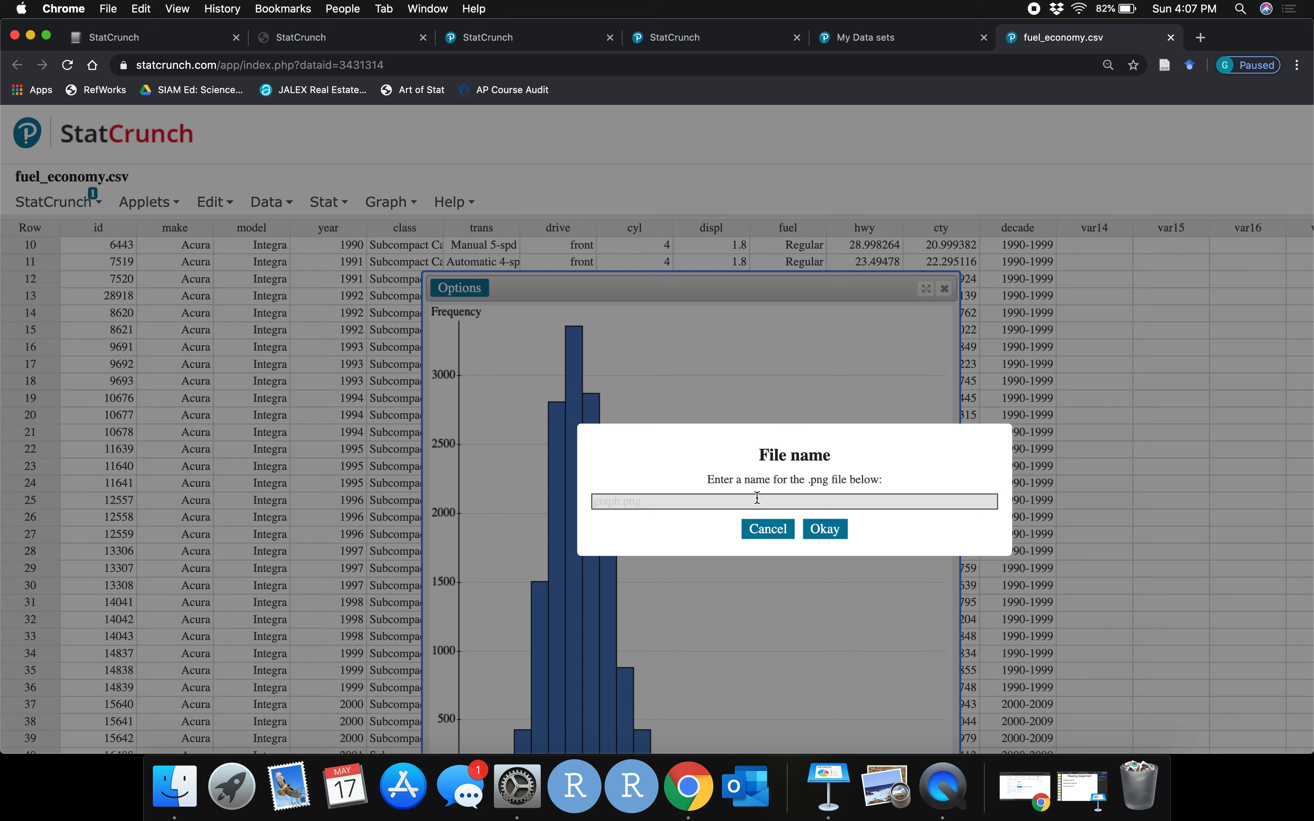
{"action": "type", "text": "histogram.png"}
{"action": "left_click", "coordinate": [825, 529]}
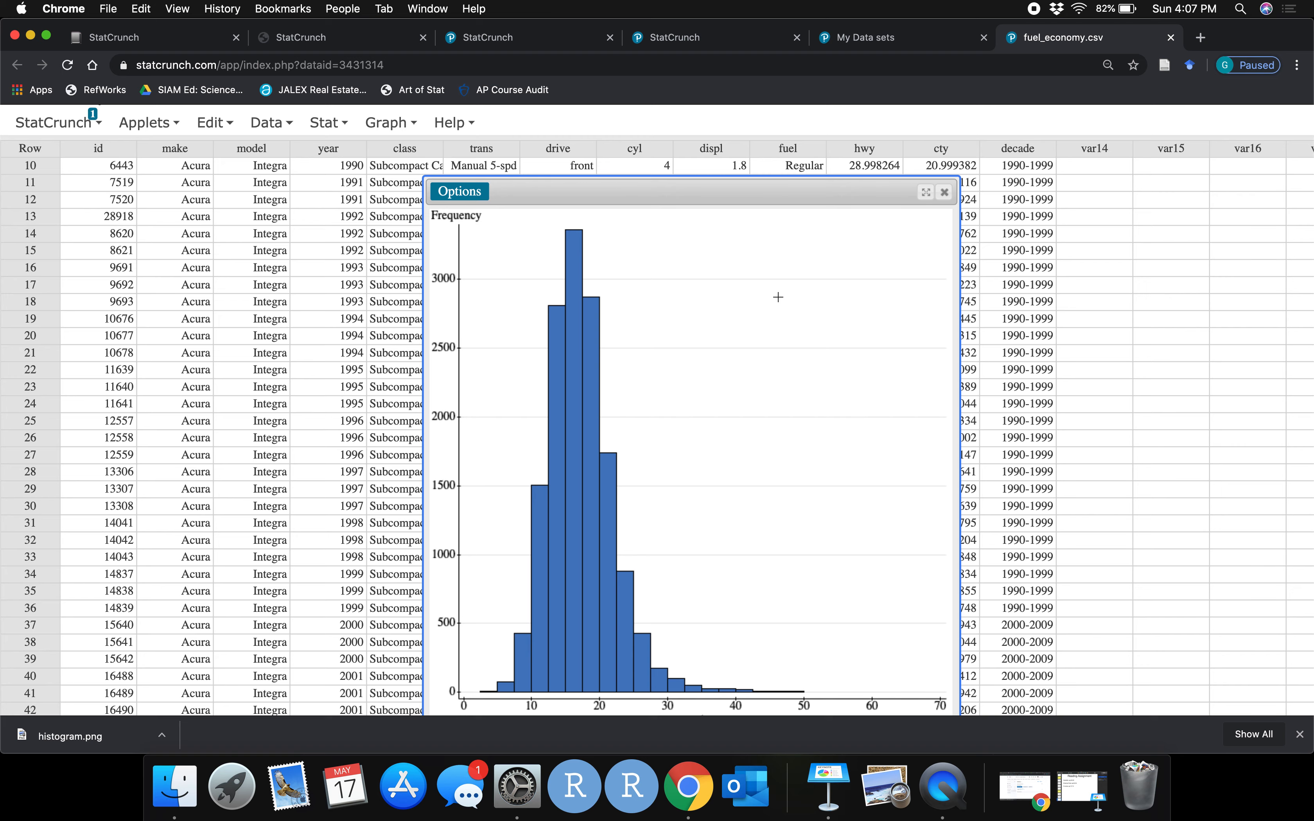
{"action": "left_click", "coordinate": [946, 194]}
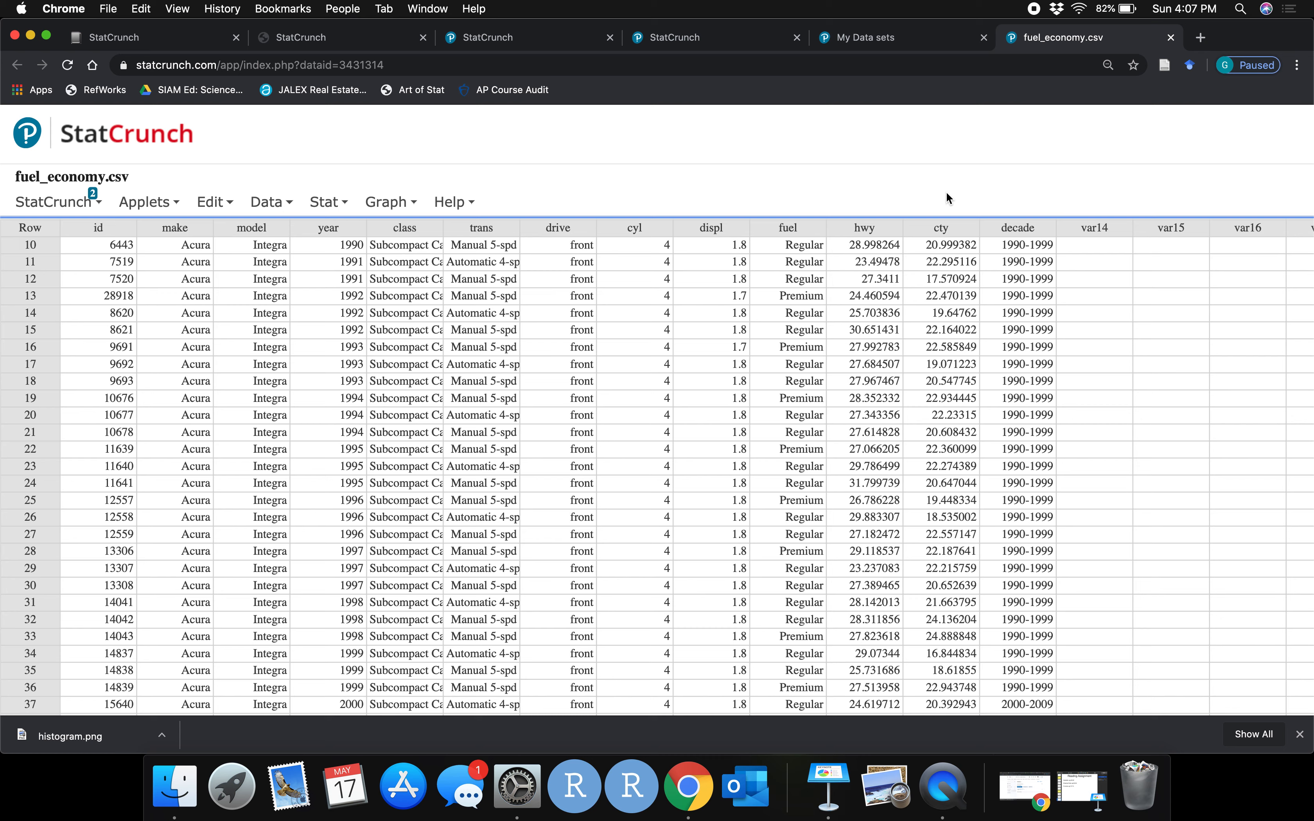